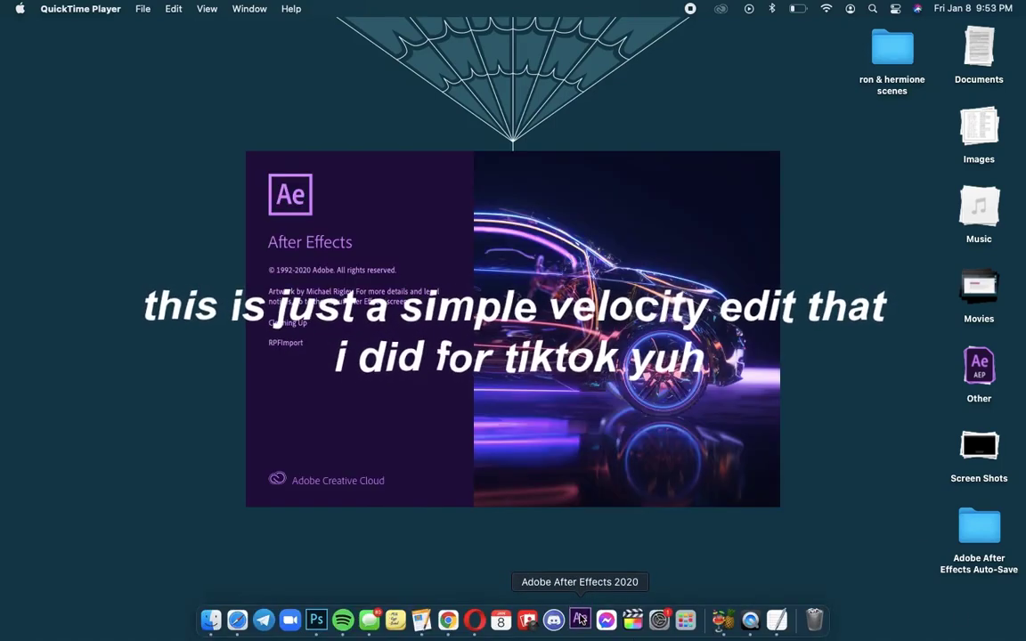
# Step: Create a composition named 'mione yuh' and add the vertical clip to it
pyautogui.press('super+n')
pyautogui.write('mione yuh')
pyautogui.press('Return')
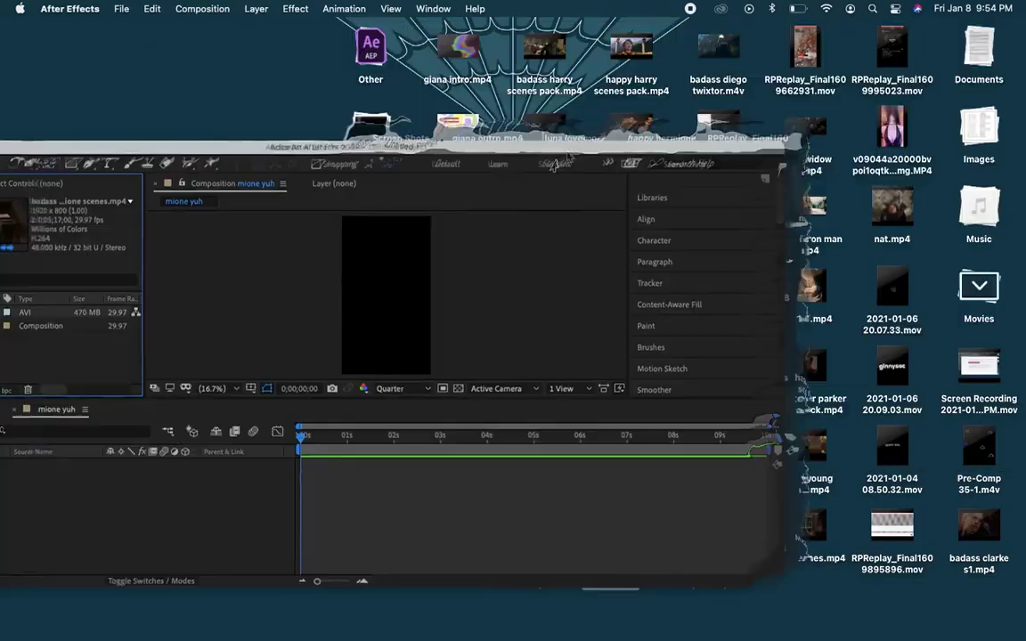
pyautogui.moveTo(566, 162); pyautogui.dragTo(461, 378)
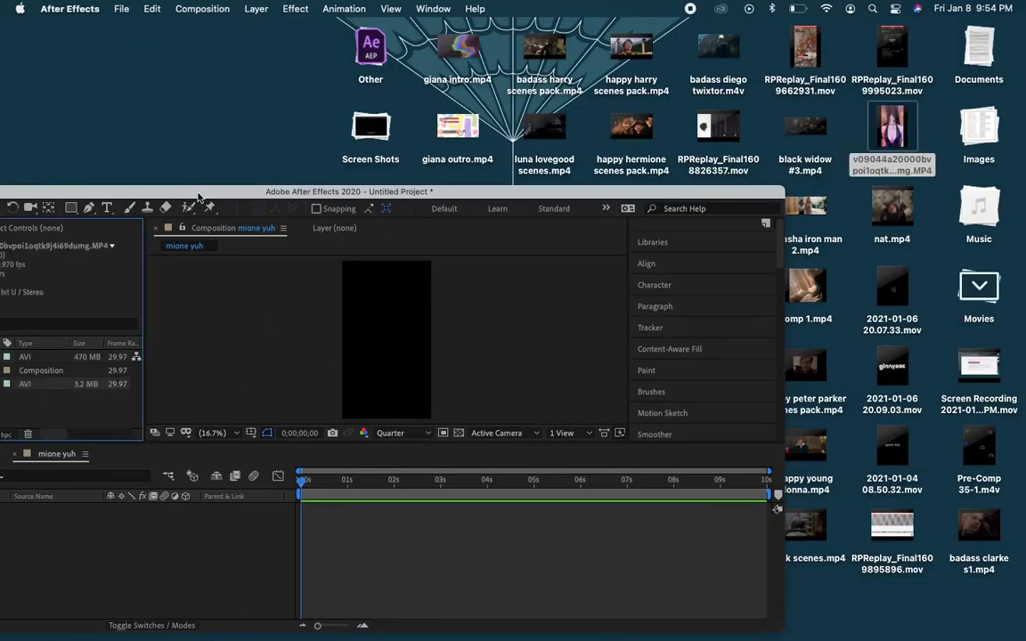
# Step: Lengthen the comp's duration and stack the Hermione scenes footage above the vertical clip
pyautogui.press('super+k')
pyautogui.press('Return')
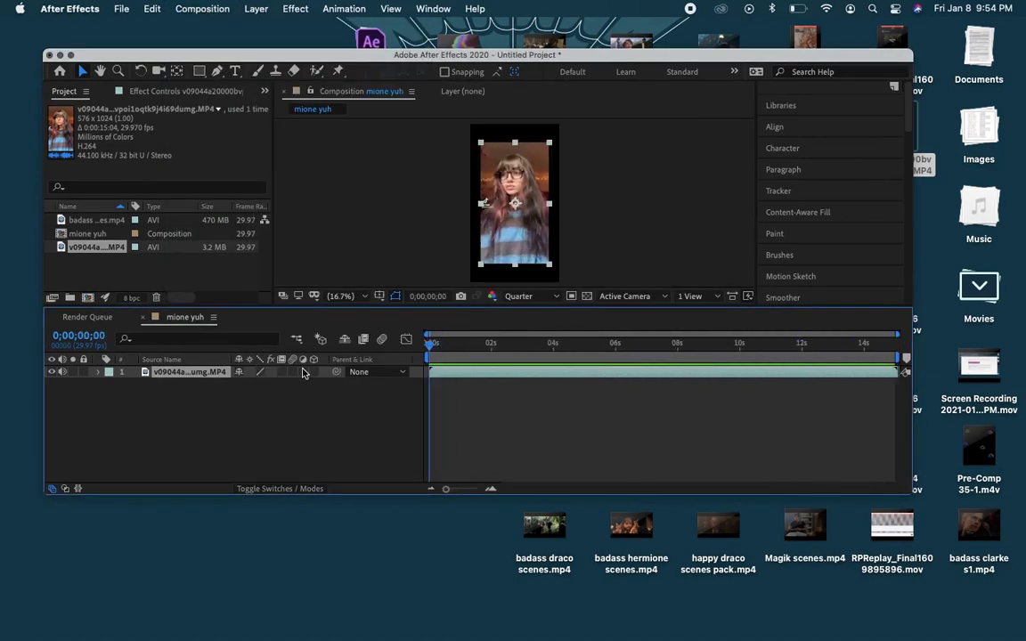
pyautogui.moveTo(96, 220); pyautogui.dragTo(472, 374)
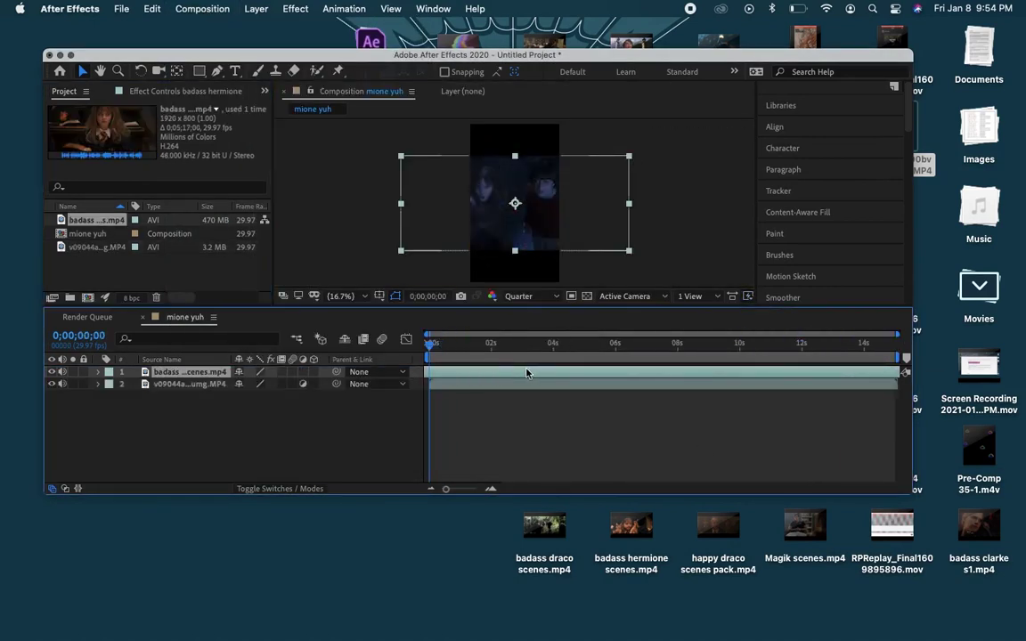
# Step: Split the Hermione footage at the first few cut points, undoing one stray split
pyautogui.press('super+d')
pyautogui.press('space')
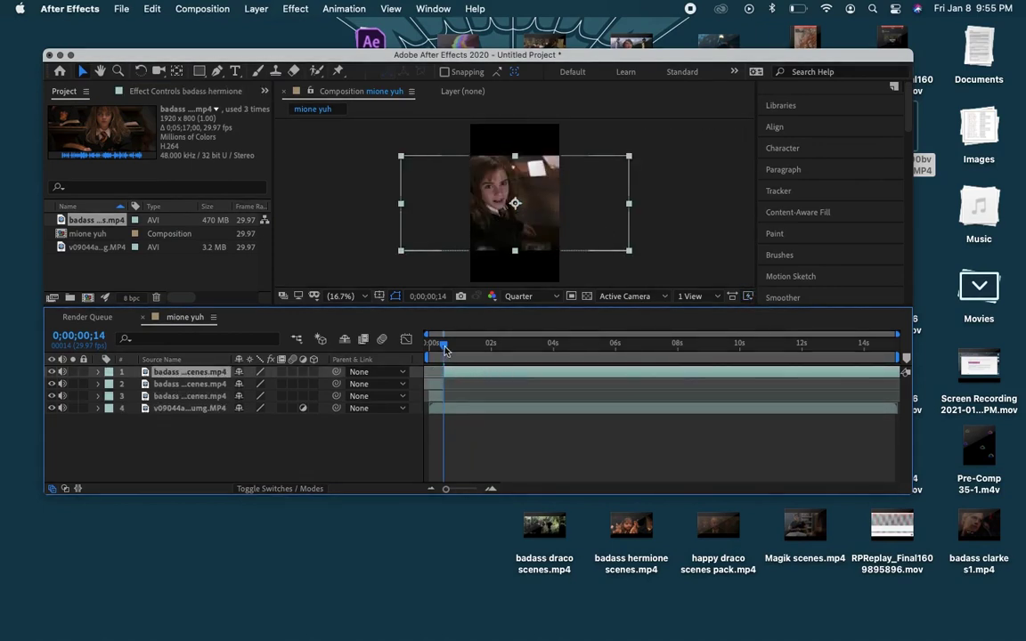
pyautogui.press('super+d')
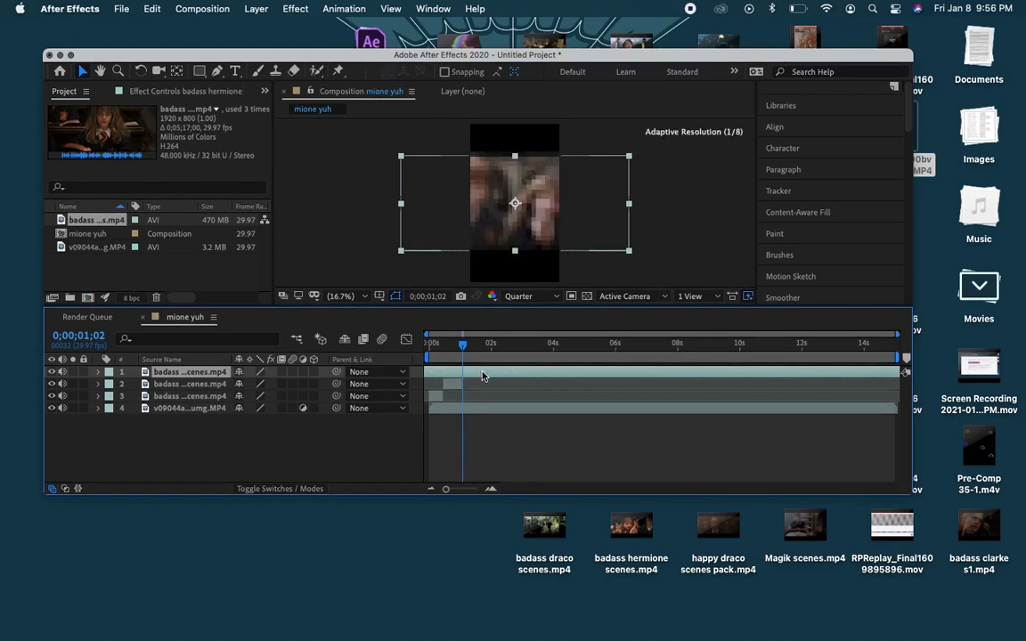
pyautogui.press('super+d')
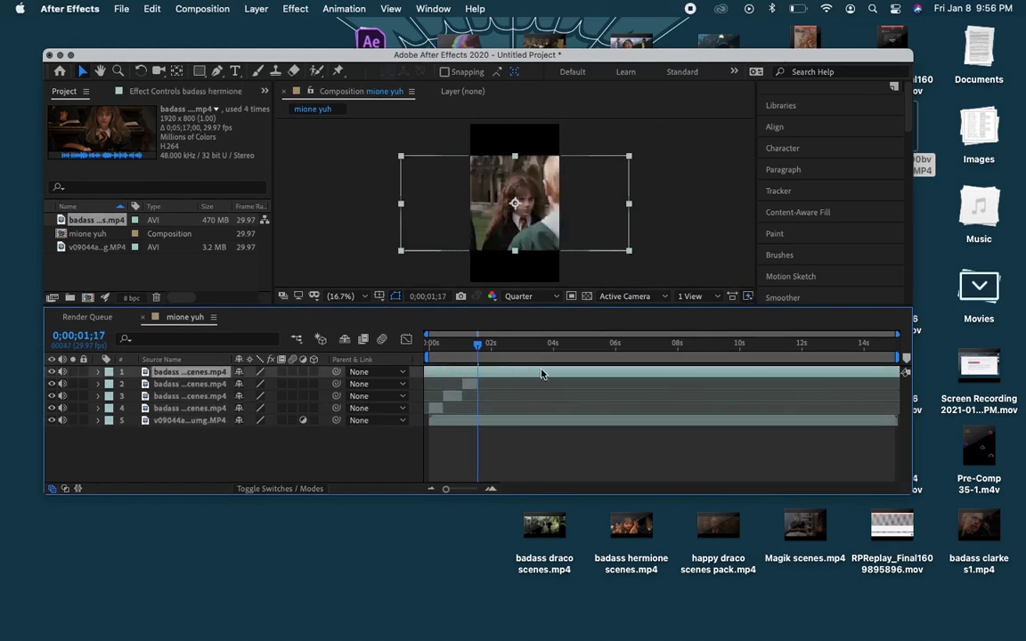
pyautogui.press('super+backslash')
pyautogui.press('super+d')
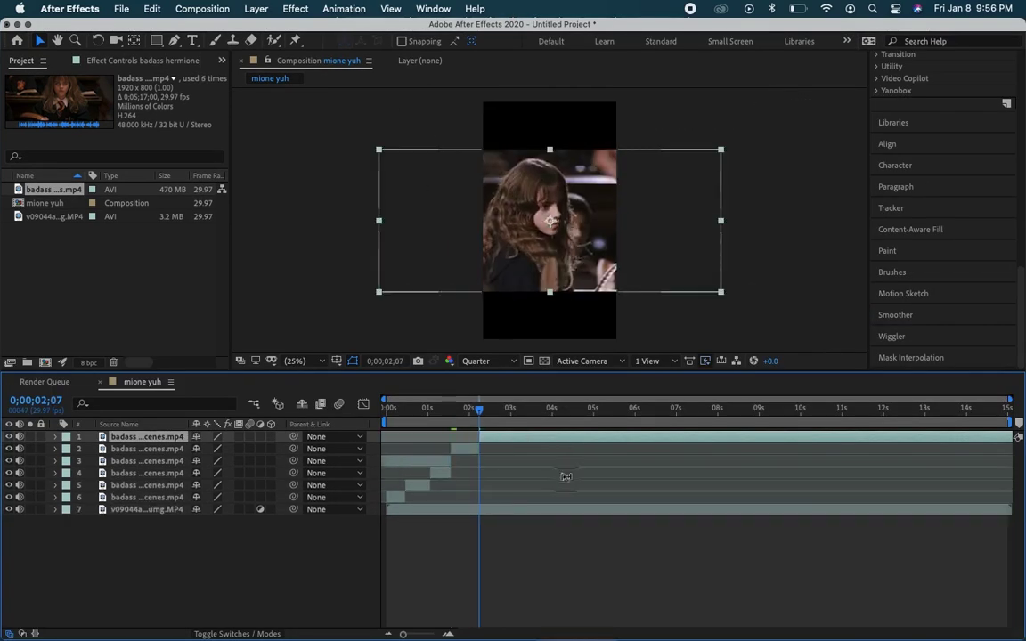
pyautogui.press('super+shift+d')
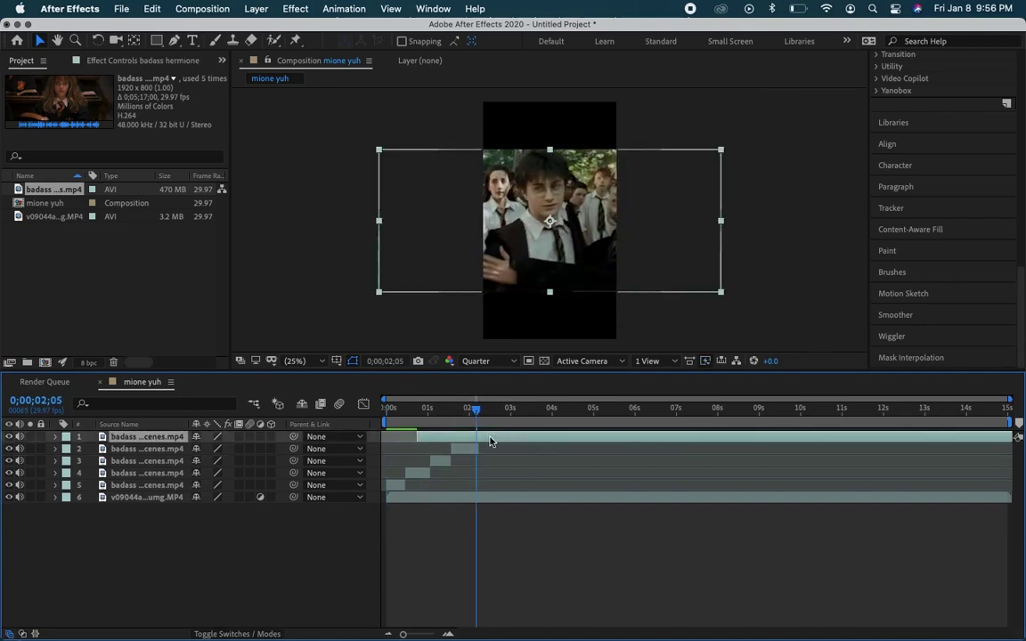
pyautogui.press('super+z')
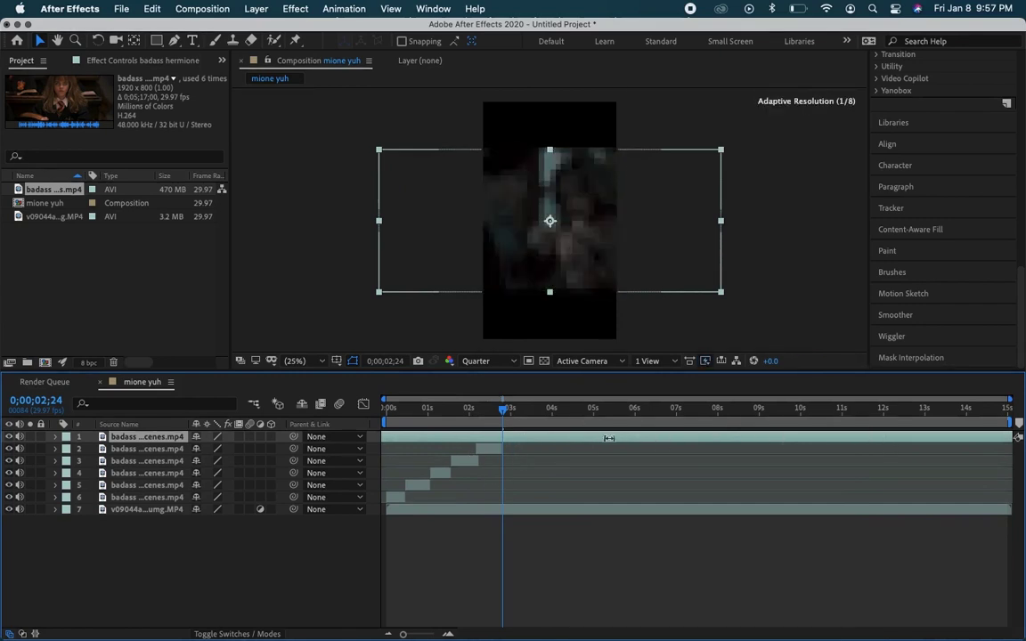
# Step: Split the footage at the remaining cut points, shifting the top clip earlier, then return to the start
pyautogui.press('super+shift+d')
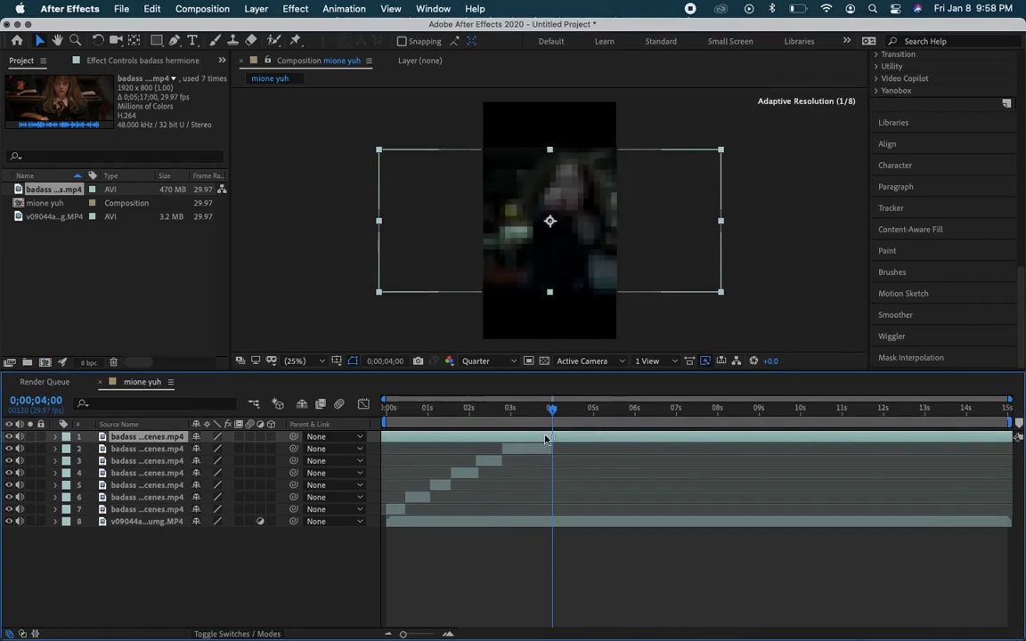
pyautogui.press('super+shift+d')
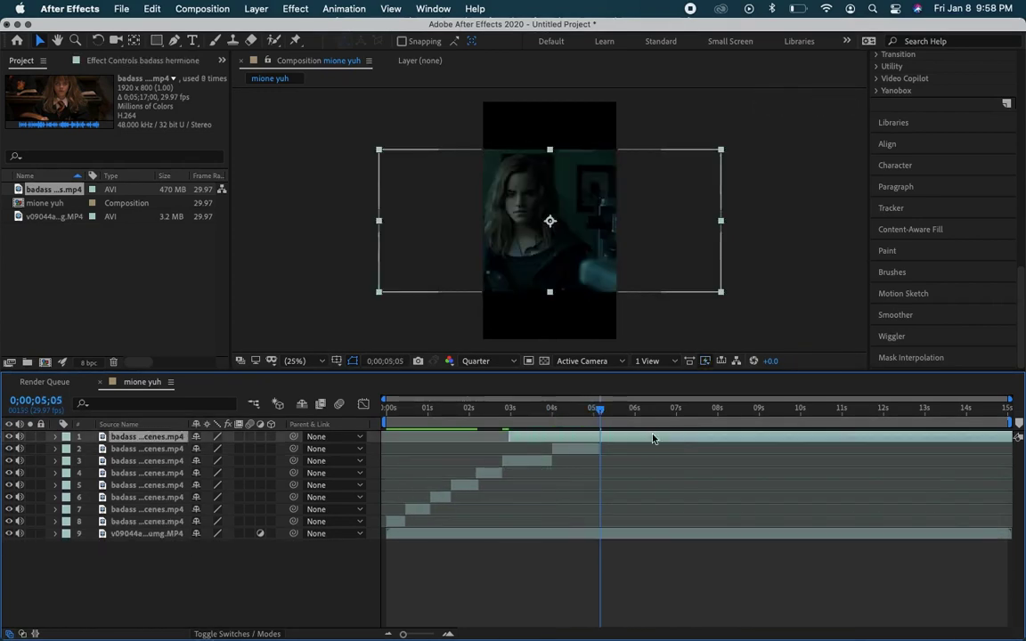
pyautogui.moveTo(670, 438); pyautogui.dragTo(549, 447)
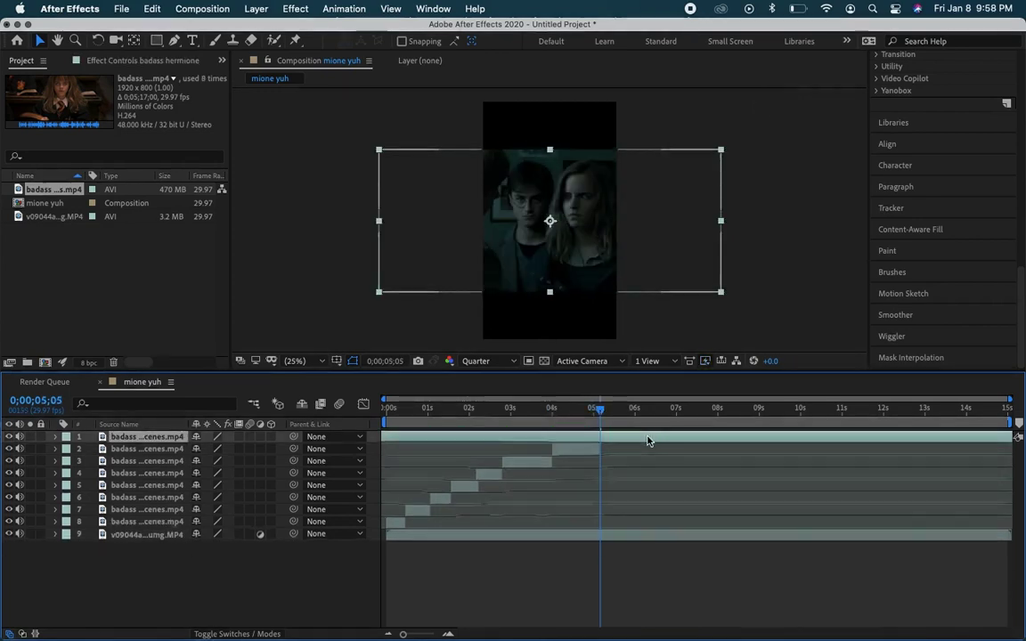
pyautogui.press('super+shift+d')
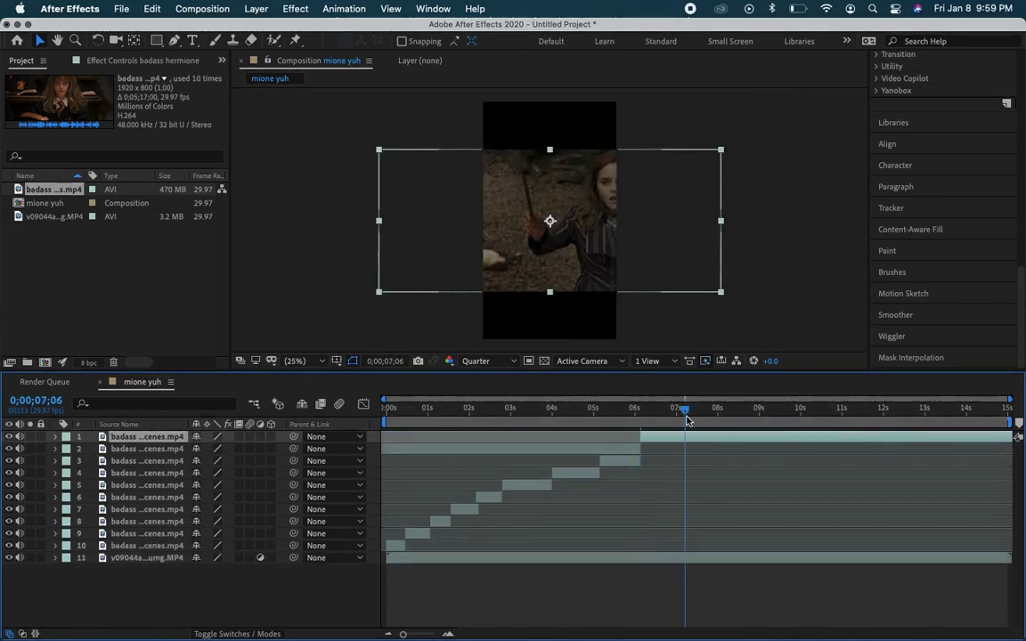
pyautogui.press('super+shift+d')
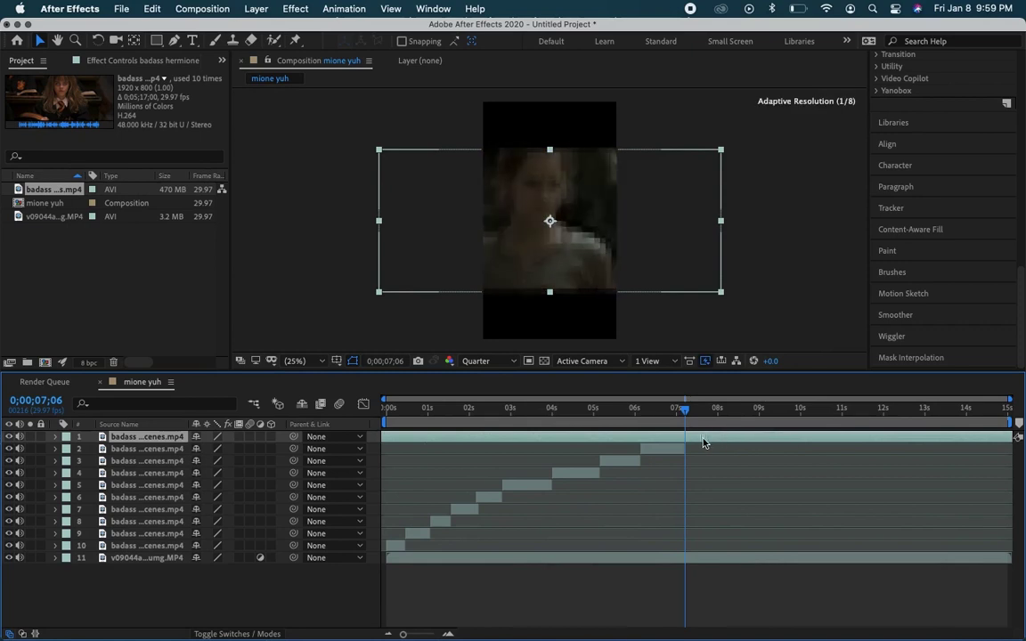
pyautogui.press('super+shift+d')
pyautogui.press('super+shift+d')
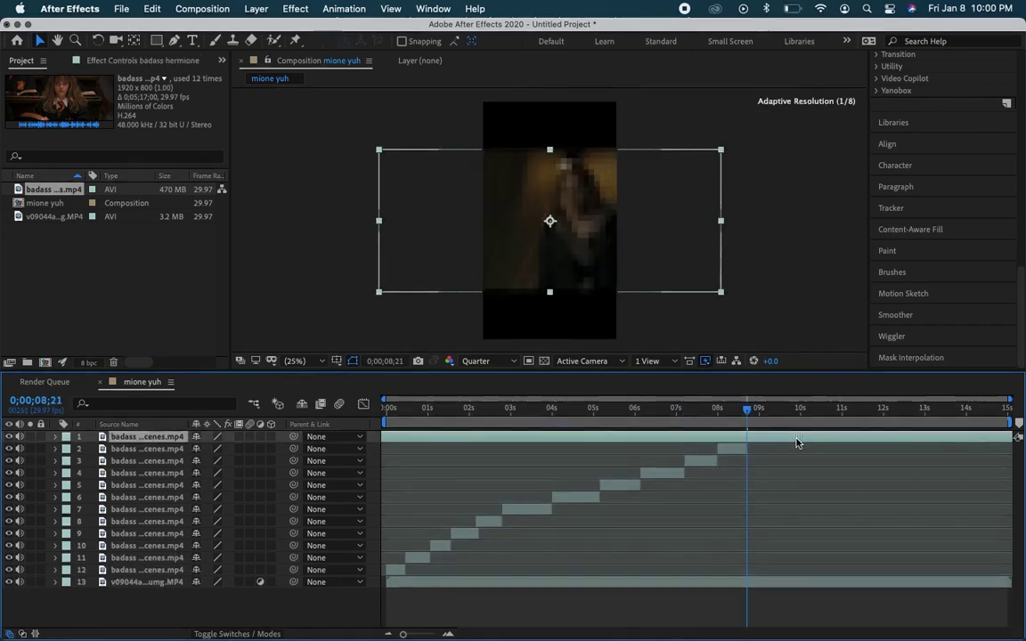
pyautogui.press('super+shift+d')
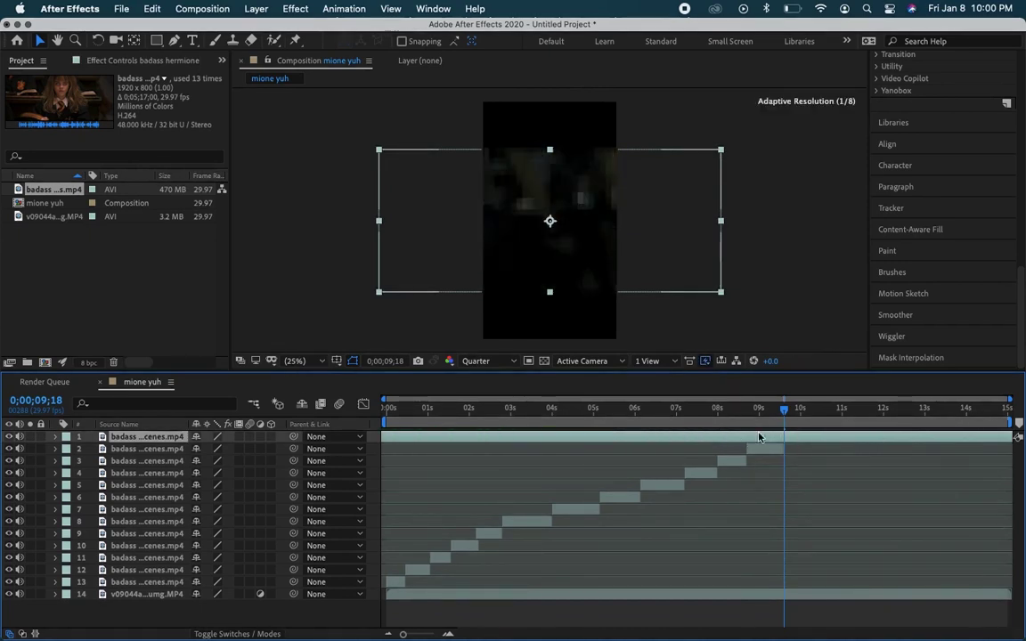
pyautogui.moveTo(779, 457); pyautogui.dragTo(882, 440)
pyautogui.press('Home')
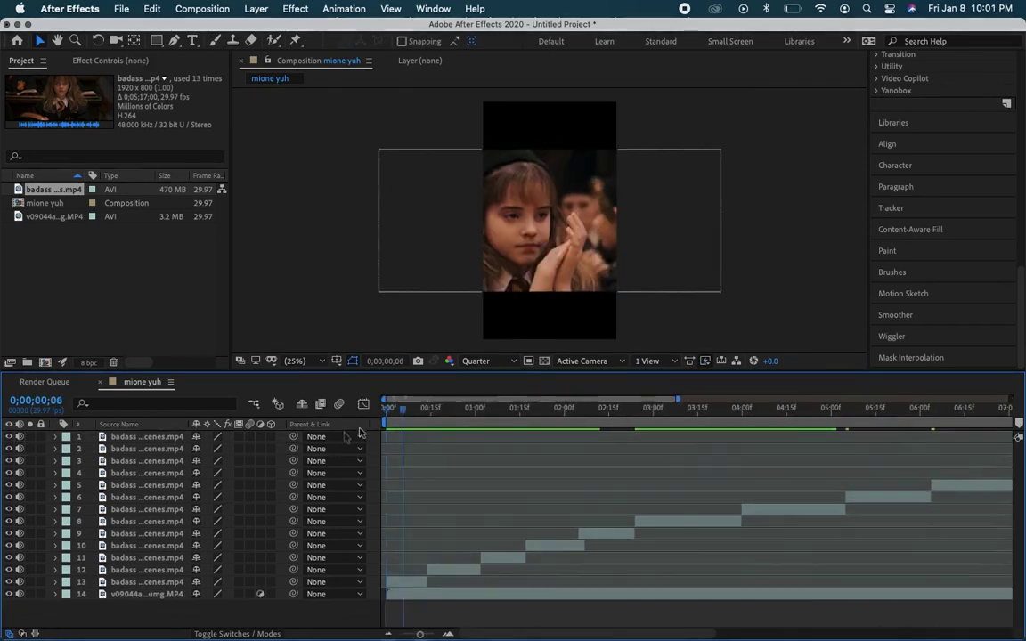
# Step: Precompose the first clip (layer 13), moving all attributes into the new comp
pyautogui.click(146, 581)
pyautogui.press('s')
pyautogui.press('space')
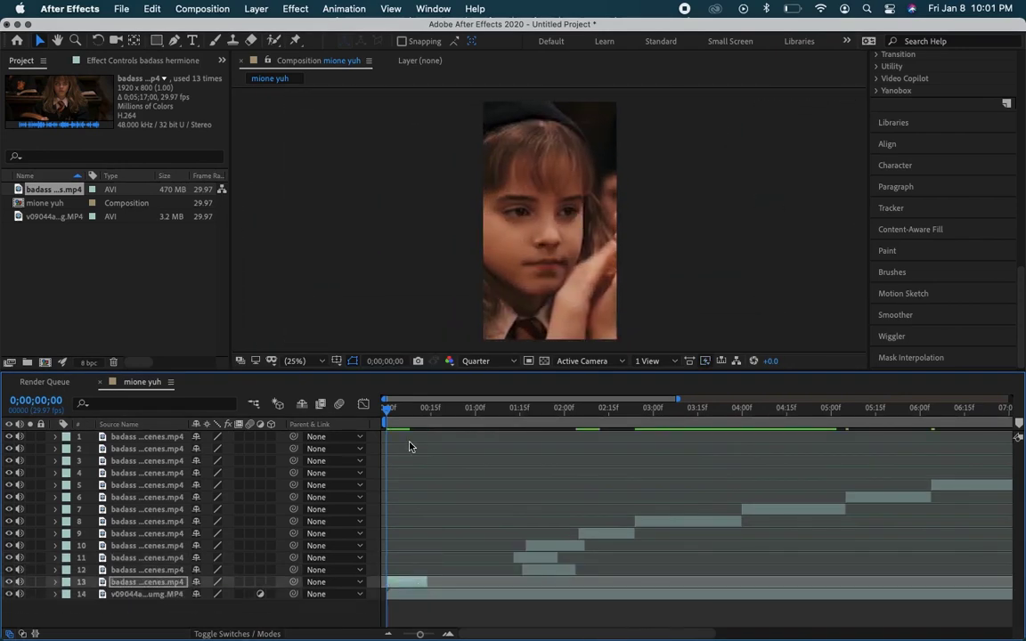
pyautogui.press('space')
pyautogui.press('super+shift+c')
pyautogui.click(373, 308)
pyautogui.press('Return')
# Step: Apply Twixtor Pro with smart-blend warping and keyframe Speed % down to 10%
pyautogui.click(940, 142)
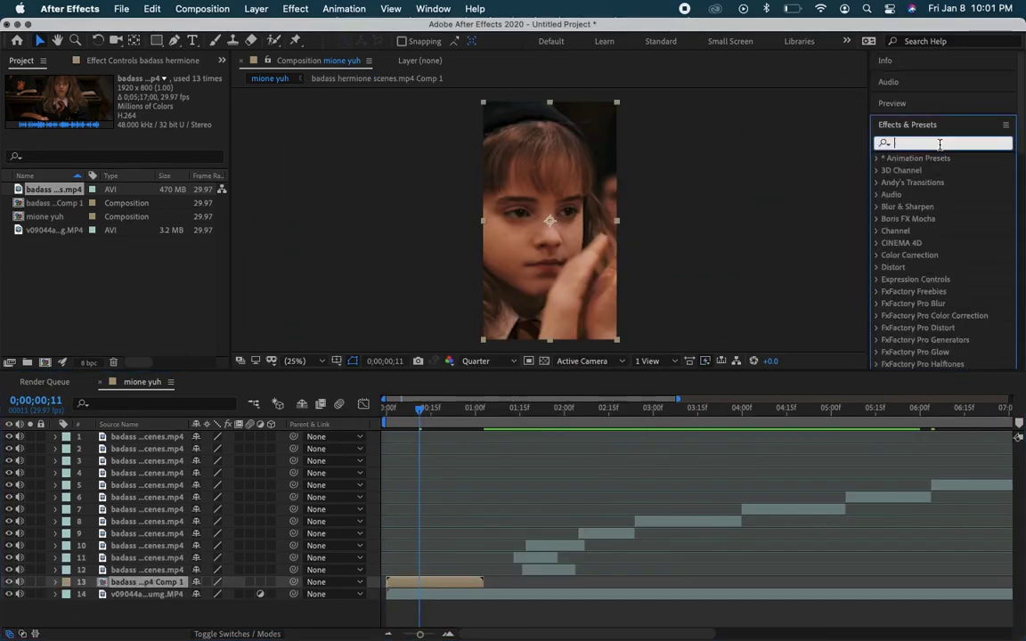
pyautogui.write('twix')
pyautogui.doubleClick(927, 242)
pyautogui.click(169, 289)
pyautogui.click(199, 321)
pyautogui.click(892, 103)
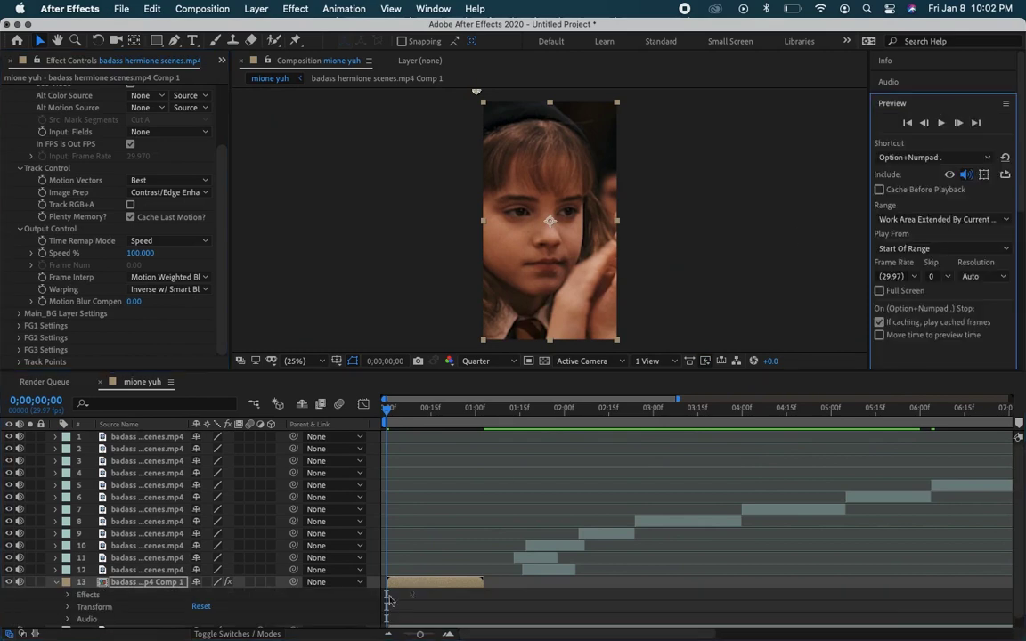
pyautogui.click(42, 253)
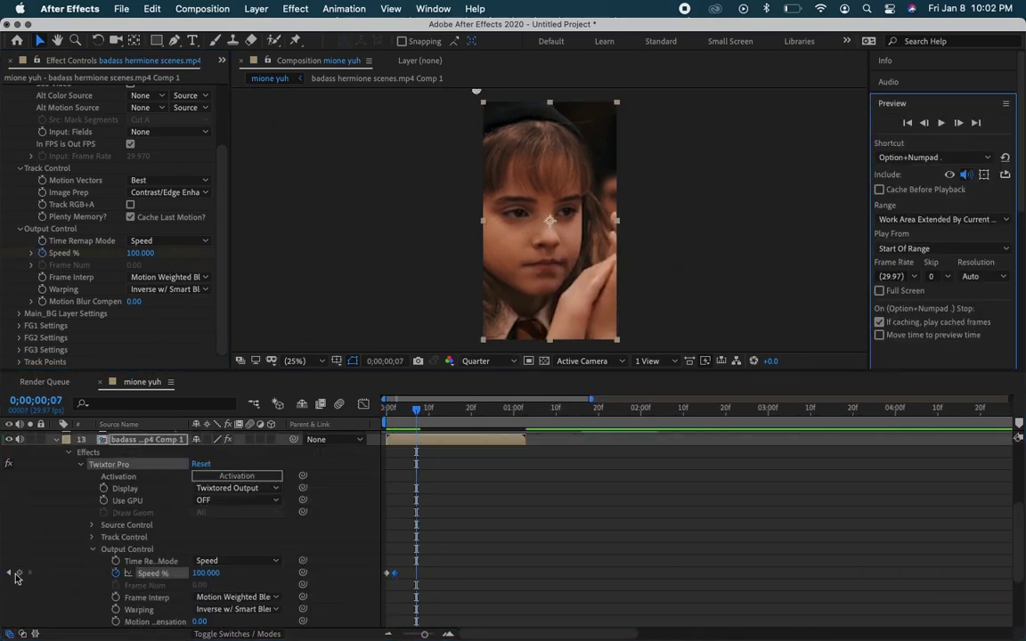
pyautogui.click(147, 570)
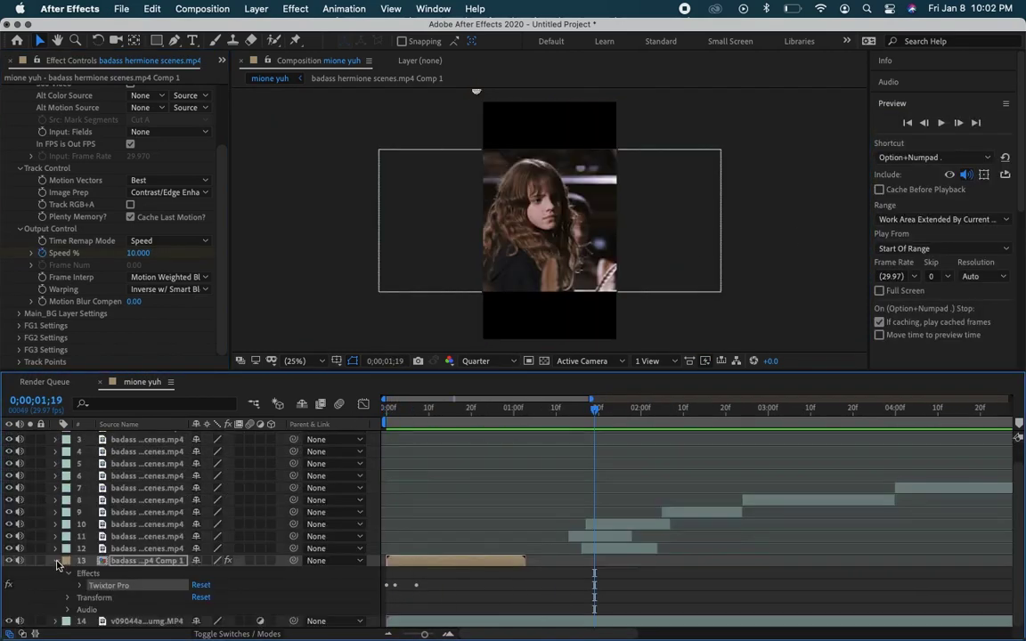
pyautogui.press('s')
# Step: Move layer 11 later, extend layer 12, then precompose it and apply Twixtor Pro
pyautogui.moveTo(628, 561); pyautogui.dragTo(801, 557)
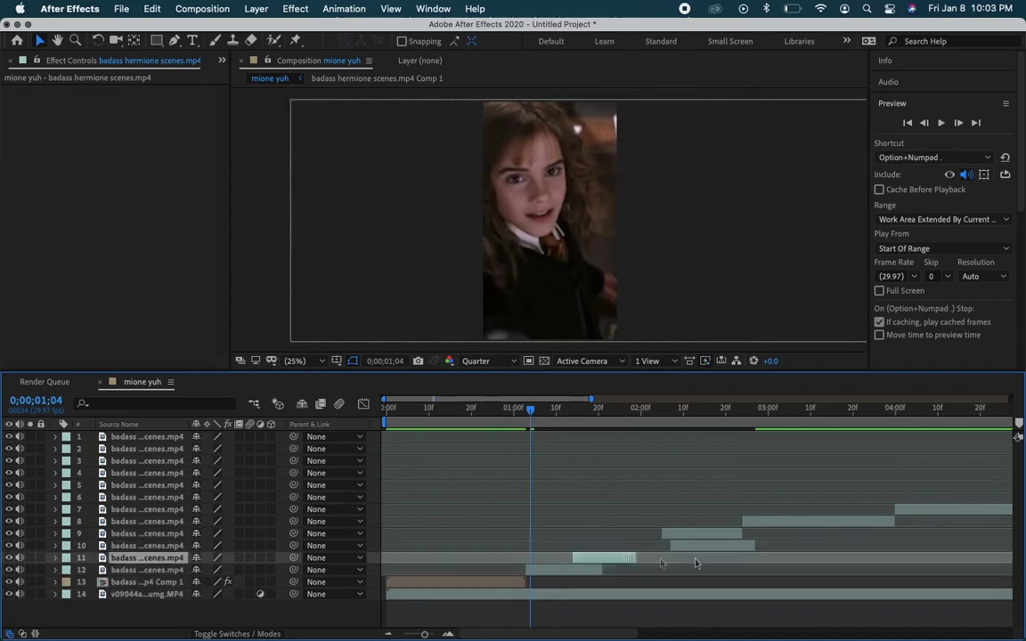
pyautogui.click(494, 426)
pyautogui.moveTo(602, 570); pyautogui.dragTo(679, 570)
pyautogui.click(572, 408)
pyautogui.click(543, 408)
pyautogui.press('super+shift+c')
pyautogui.click(597, 391)
pyautogui.press('super+alt+shift+e')
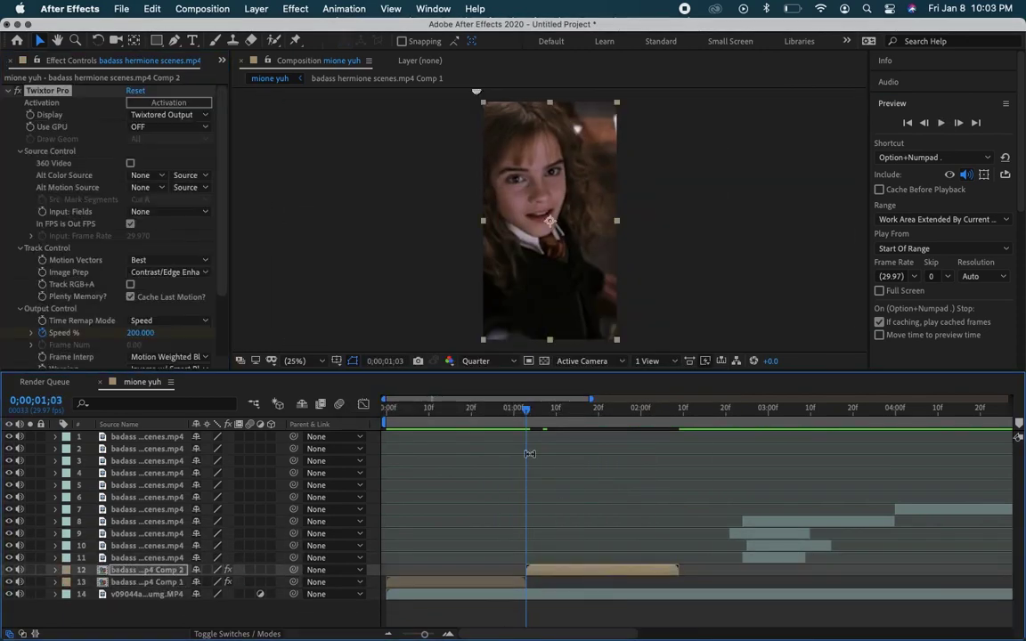
# Step: Scale layer 11 to about 169%, precompose it as Comp 3 and apply Twixtor Pro
pyautogui.click(508, 418)
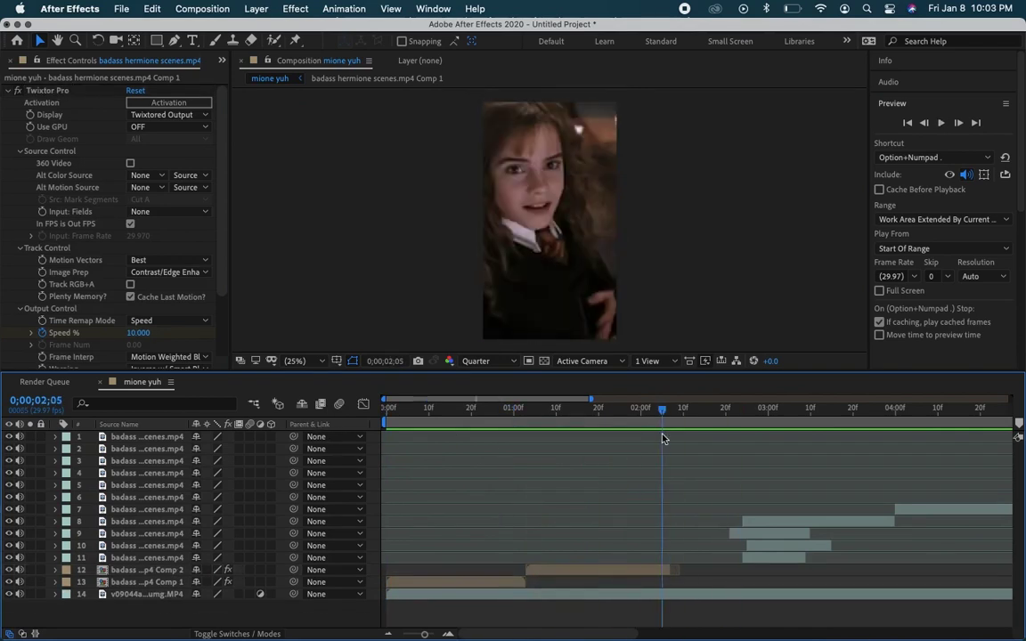
pyautogui.click(151, 558)
pyautogui.press('s')
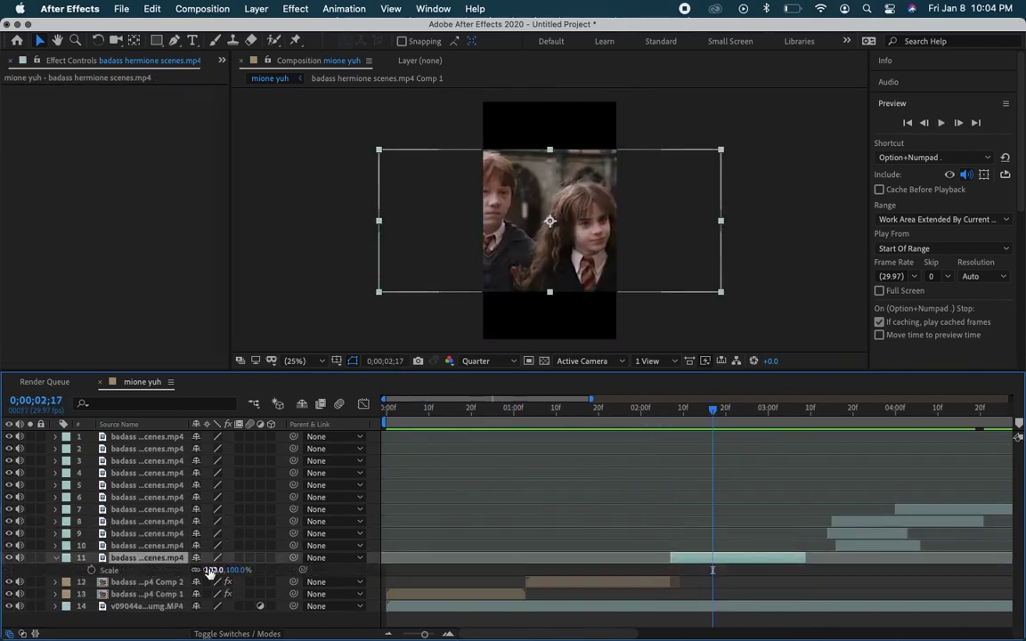
pyautogui.moveTo(223, 570); pyautogui.dragTo(267, 570)
pyautogui.moveTo(612, 261); pyautogui.dragTo(552, 261)
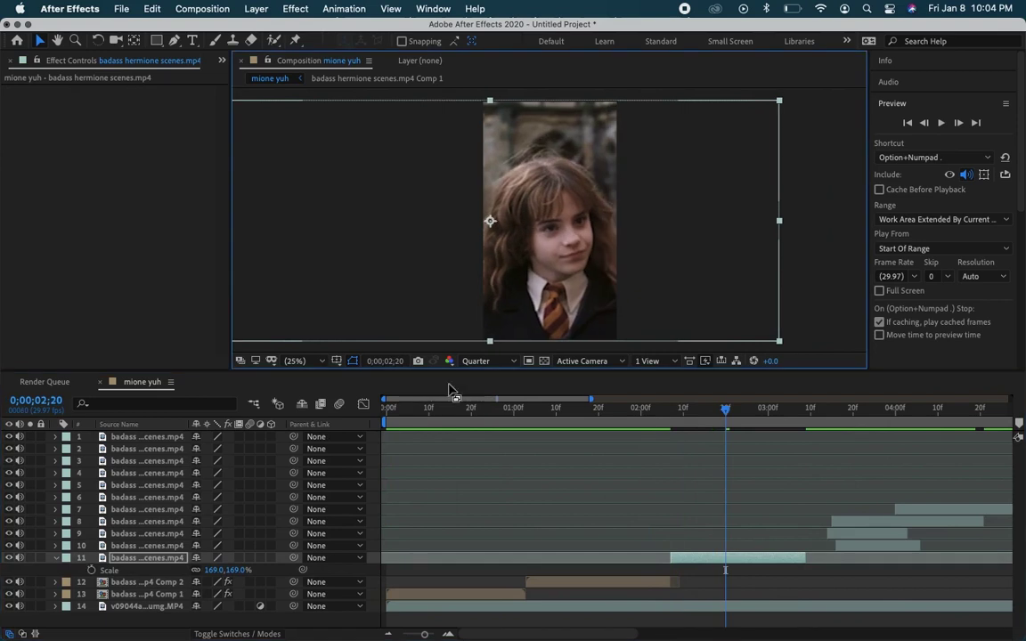
pyautogui.press('super+shift+c')
pyautogui.press('Return')
pyautogui.press('super+alt+shift+e')
# Step: Place layer 10 after Comp 3, scale it to 171%, precompose as Comp 4 with Twixtor Pro
pyautogui.click(809, 407)
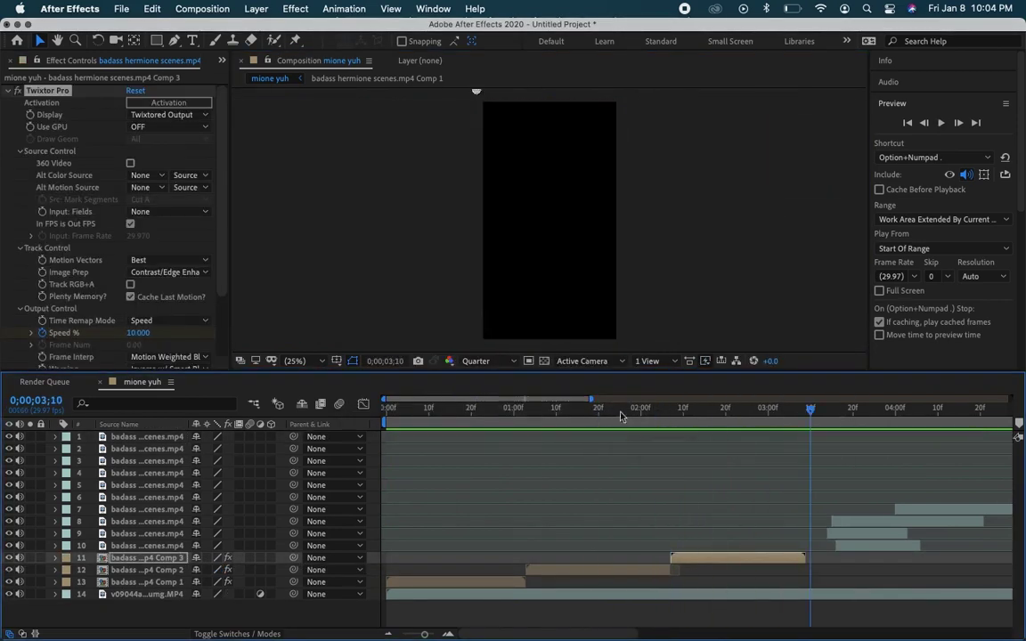
pyautogui.hscroll(5, 700, 445)
pyautogui.moveTo(708, 545); pyautogui.dragTo(680, 545)
pyautogui.moveTo(635, 407); pyautogui.dragTo(634, 408)
pyautogui.press('s')
pyautogui.moveTo(227, 557); pyautogui.dragTo(268, 569)
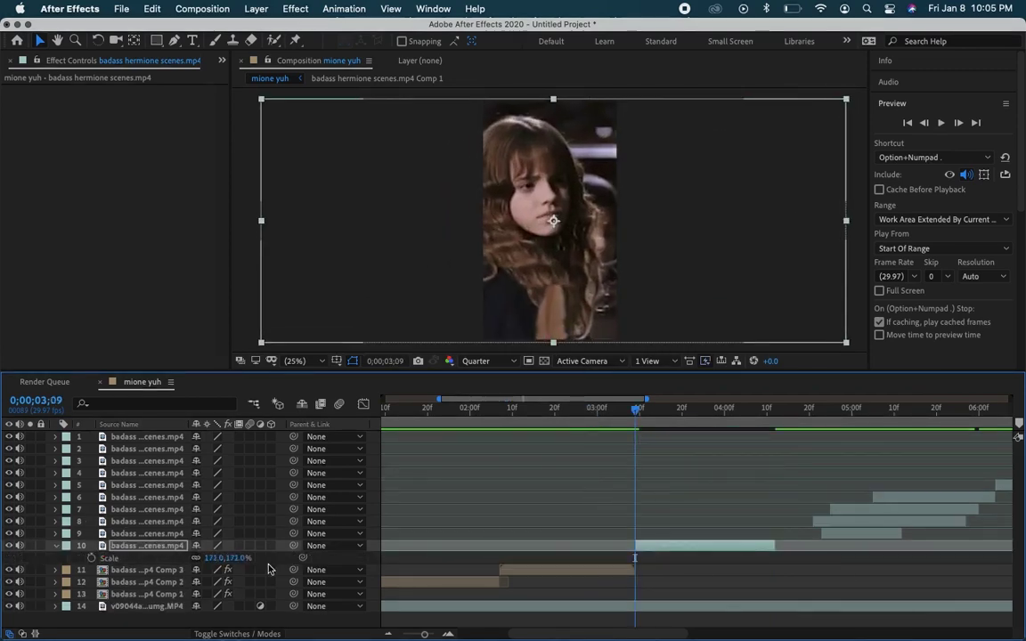
pyautogui.press('super+shift+c')
pyautogui.press('Return')
pyautogui.press('super+alt+shift+e')
# Step: Start layer 9 at Comp 4's end, scale to 169%, precompose as Comp 5 with Twixtor Pro
pyautogui.click(590, 412)
pyautogui.hscroll(5, 612, 422)
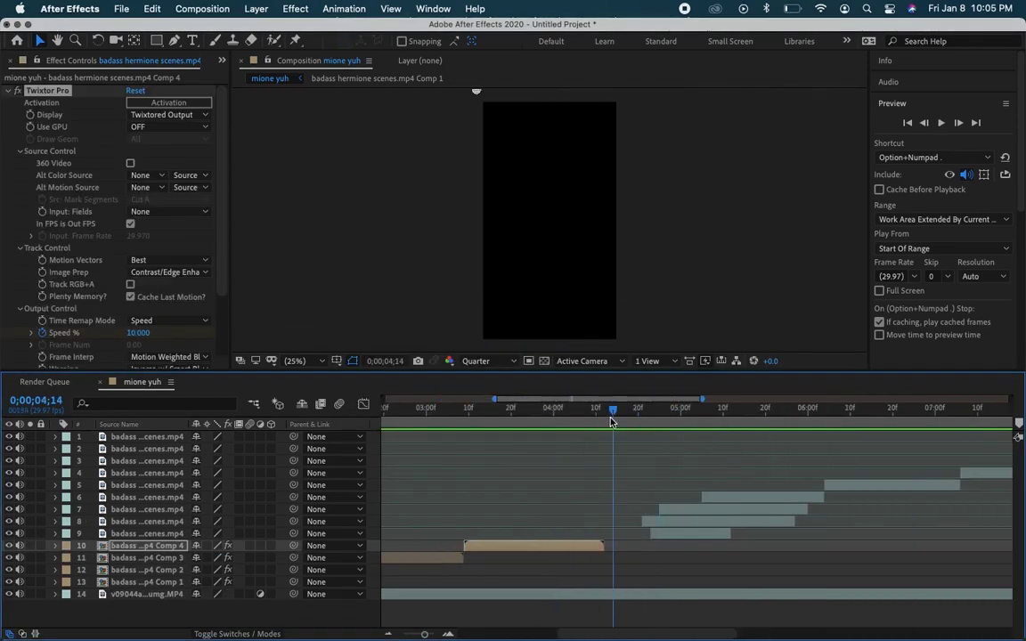
pyautogui.moveTo(682, 533); pyautogui.dragTo(636, 534)
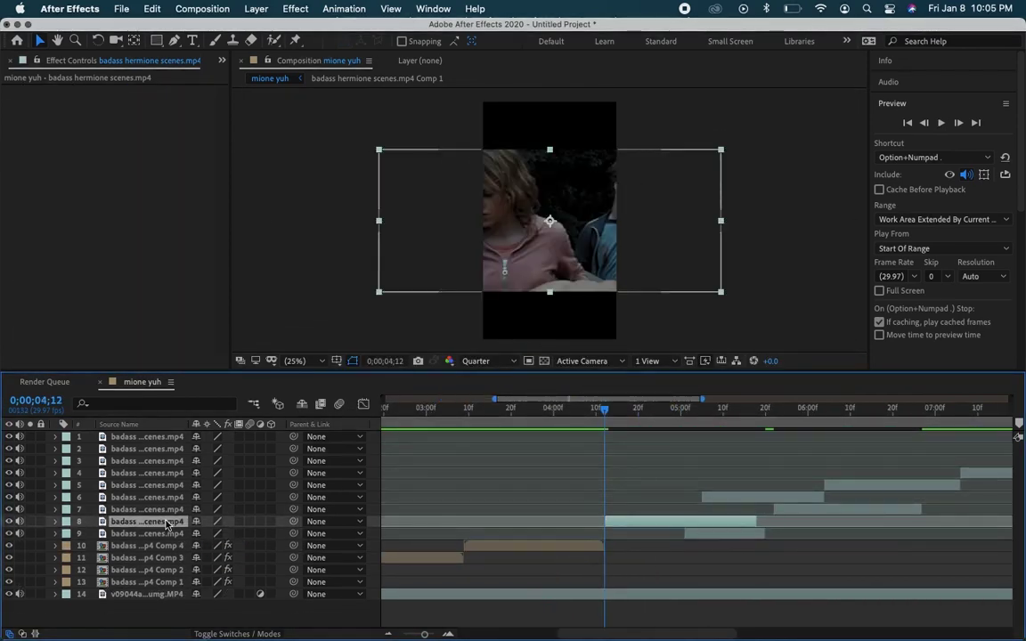
pyautogui.press('s')
pyautogui.moveTo(227, 546); pyautogui.dragTo(266, 549)
pyautogui.moveTo(725, 522); pyautogui.dragTo(805, 522)
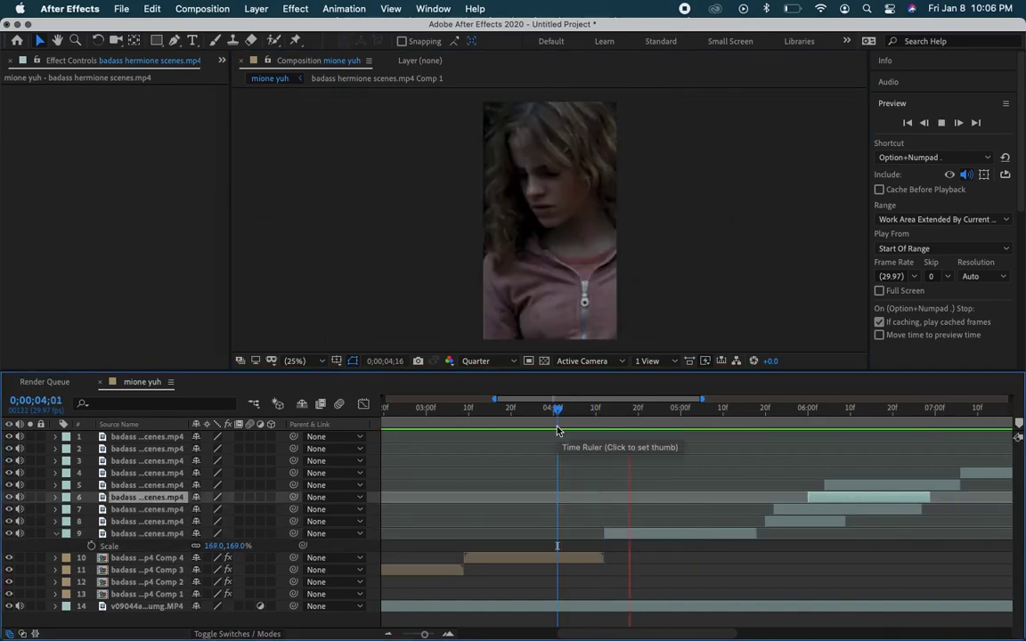
pyautogui.press('super+shift+c')
pyautogui.press('Return')
pyautogui.press('super+alt+shift+e')
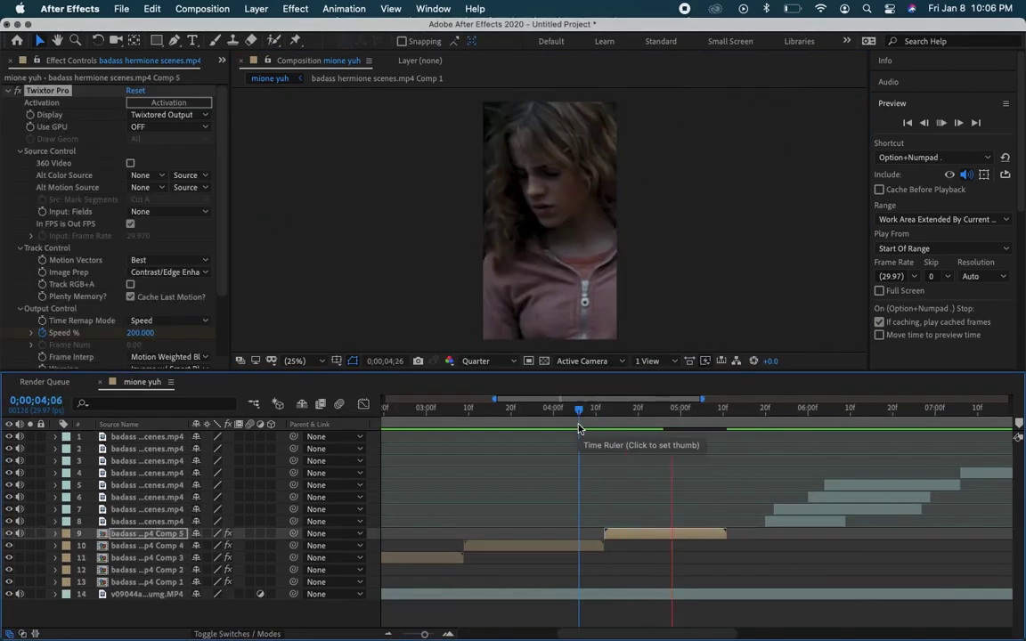
# Step: Start layer 8 at Comp 5's end, scale to 170%, lengthen it, precompose as Comp 6 with Twixtor
pyautogui.click(732, 424)
pyautogui.moveTo(801, 520); pyautogui.dragTo(763, 521)
pyautogui.press('s')
pyautogui.moveTo(218, 533); pyautogui.dragTo(233, 533)
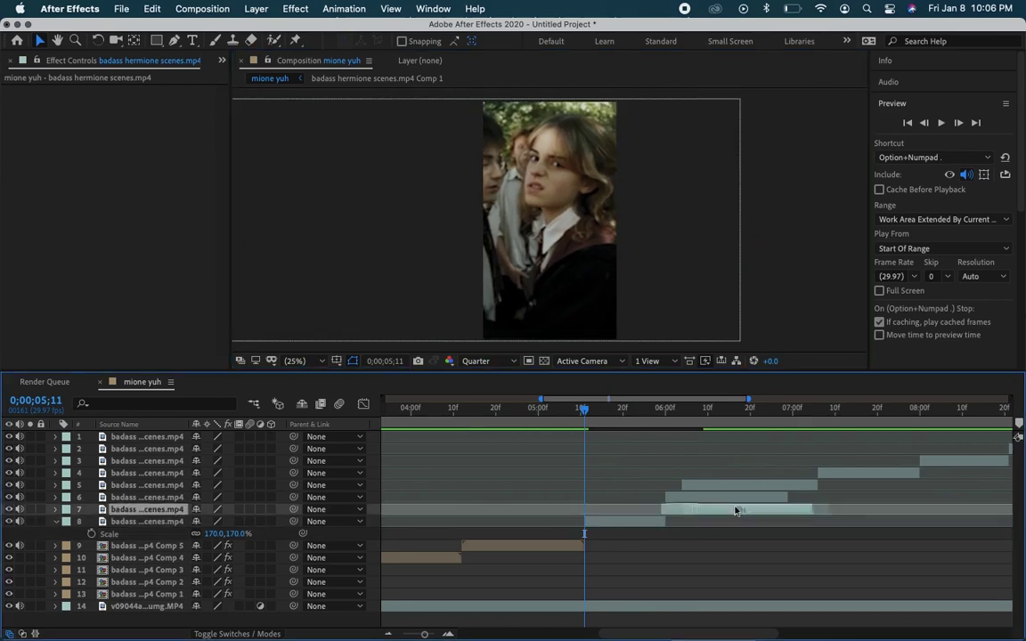
pyautogui.click(855, 485)
pyautogui.moveTo(665, 521); pyautogui.dragTo(702, 521)
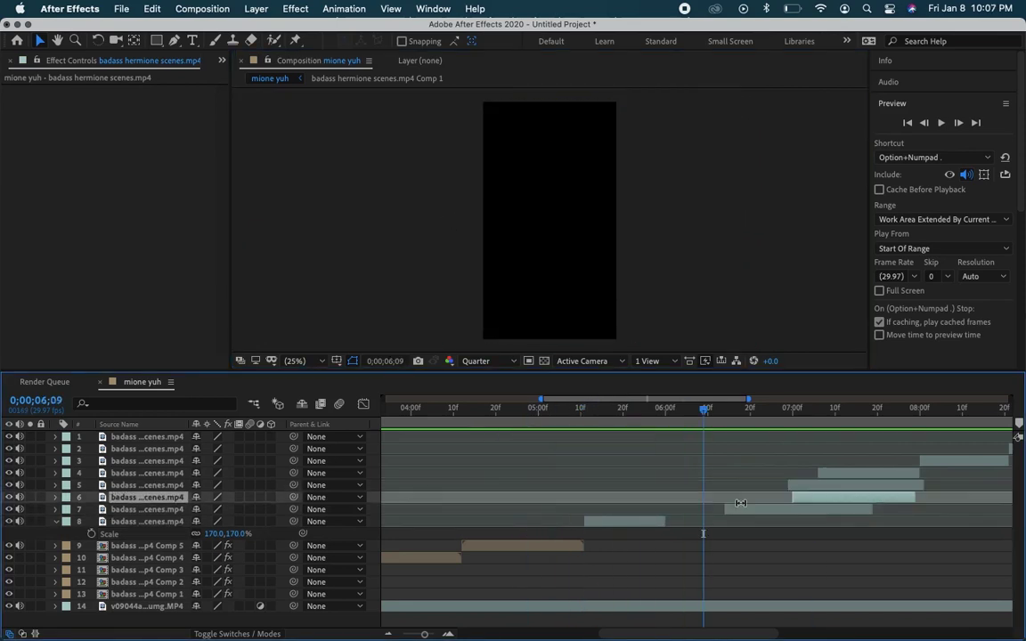
pyautogui.click(414, 427)
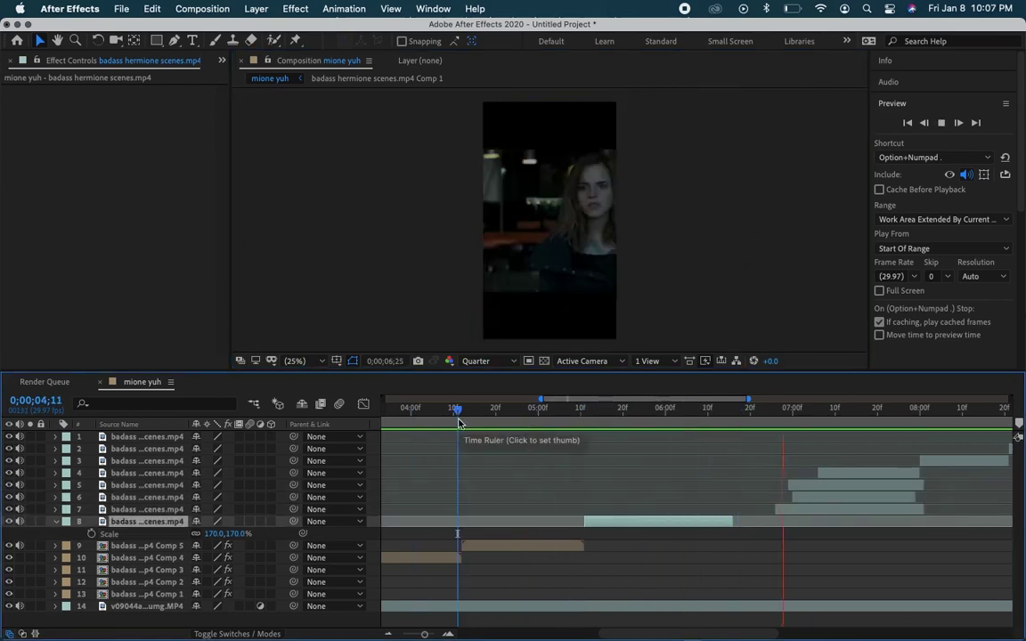
pyautogui.press('super+shift+c')
pyautogui.press('Return')
pyautogui.press('super+alt+shift+e')
# Step: Reposition layer 8's clip, push layers 4–6 later, and review up to Comp 7's end
pyautogui.click(573, 424)
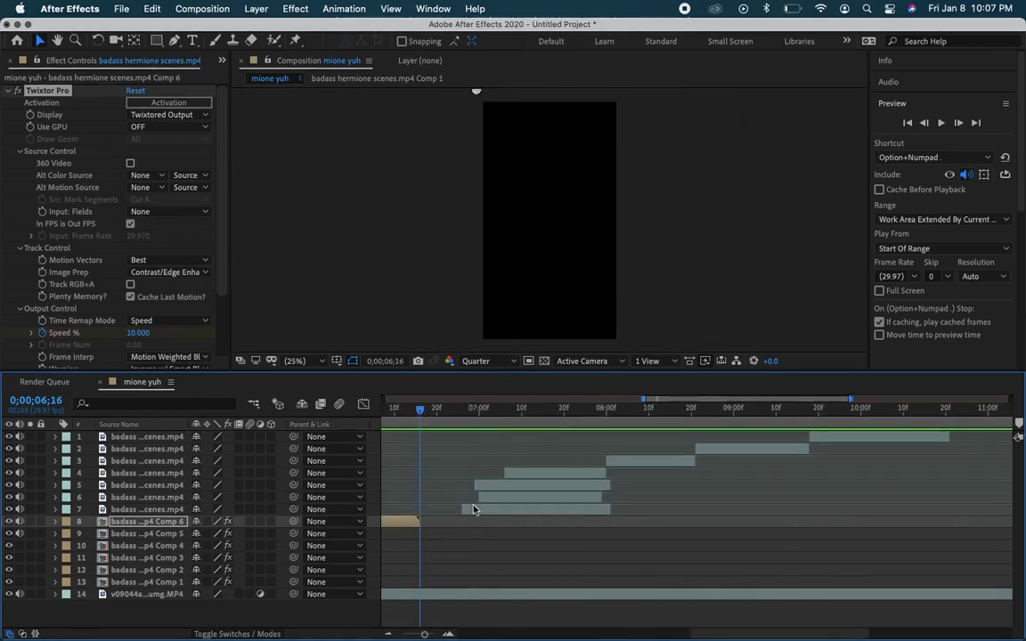
pyautogui.click(887, 82)
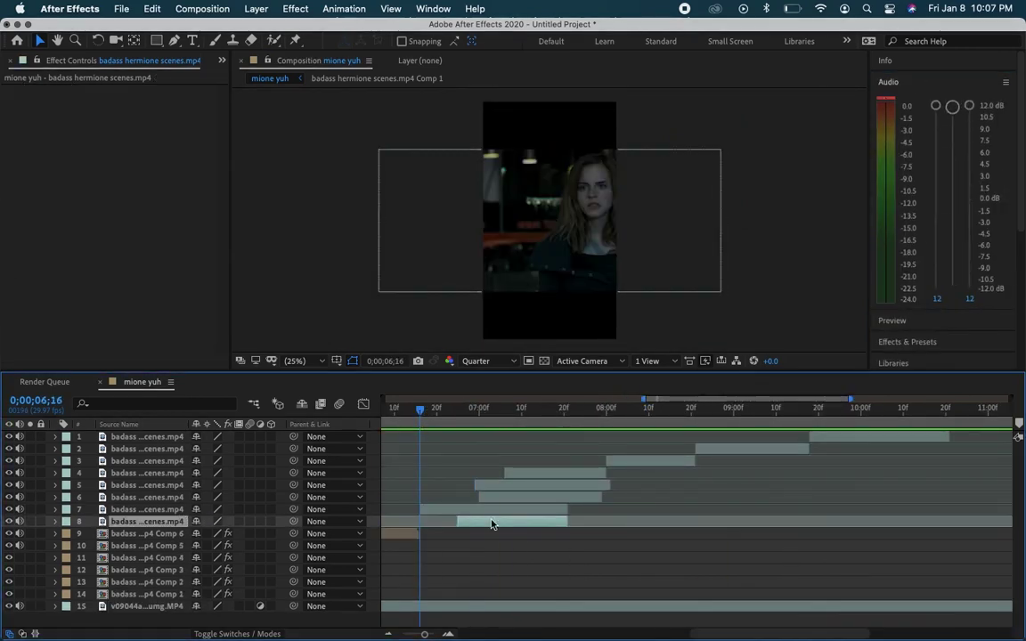
pyautogui.moveTo(462, 521); pyautogui.dragTo(458, 514)
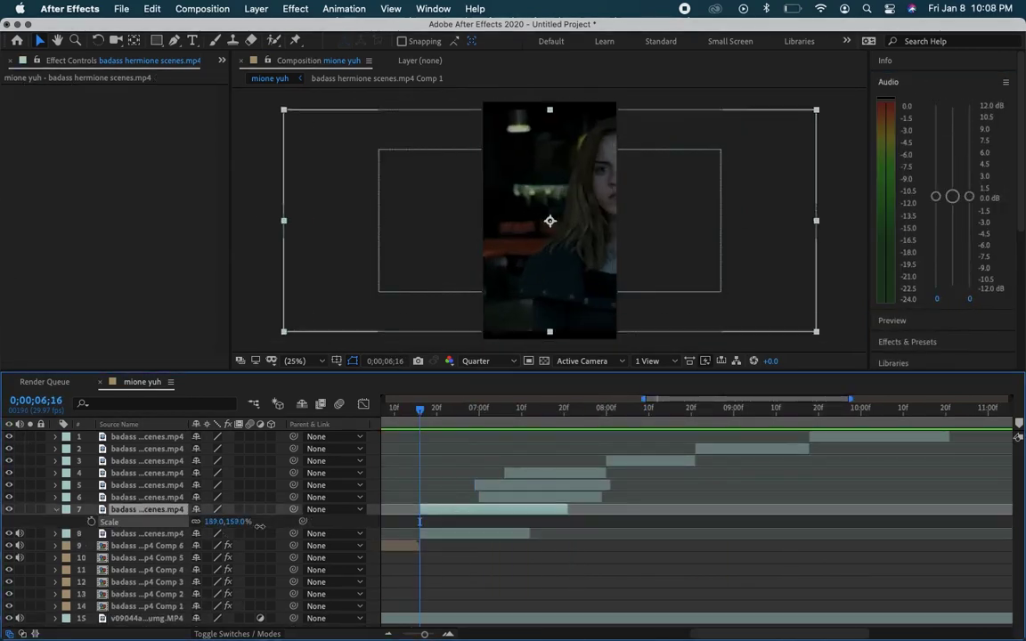
pyautogui.moveTo(392, 468)
pyautogui.mouseDown()
pyautogui.moveTo(499, 499)
pyautogui.moveTo(750, 484)
pyautogui.mouseUp()
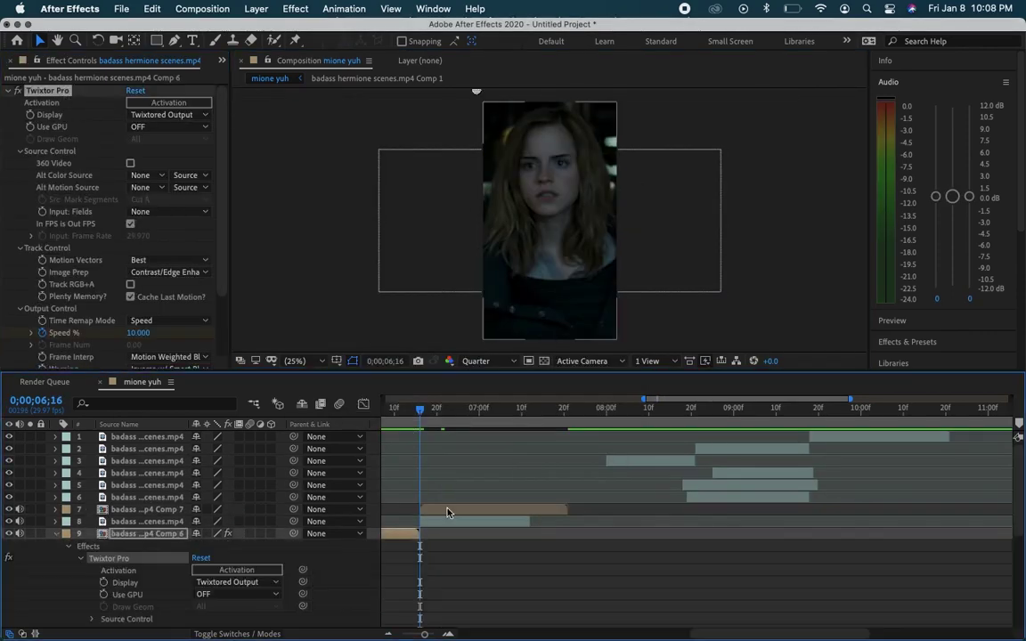
pyautogui.click(402, 421)
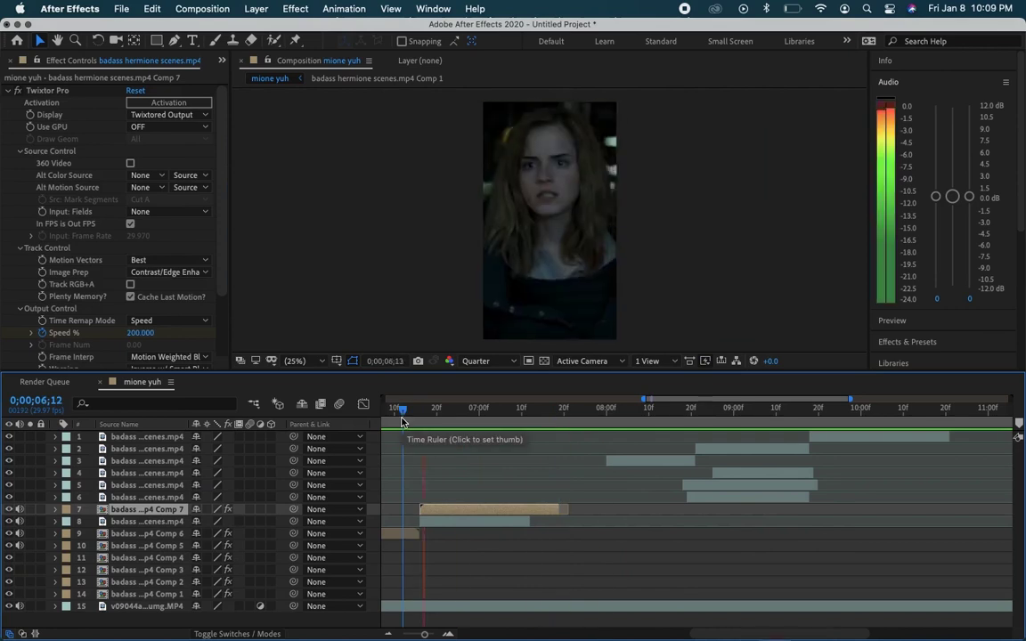
pyautogui.click(591, 435)
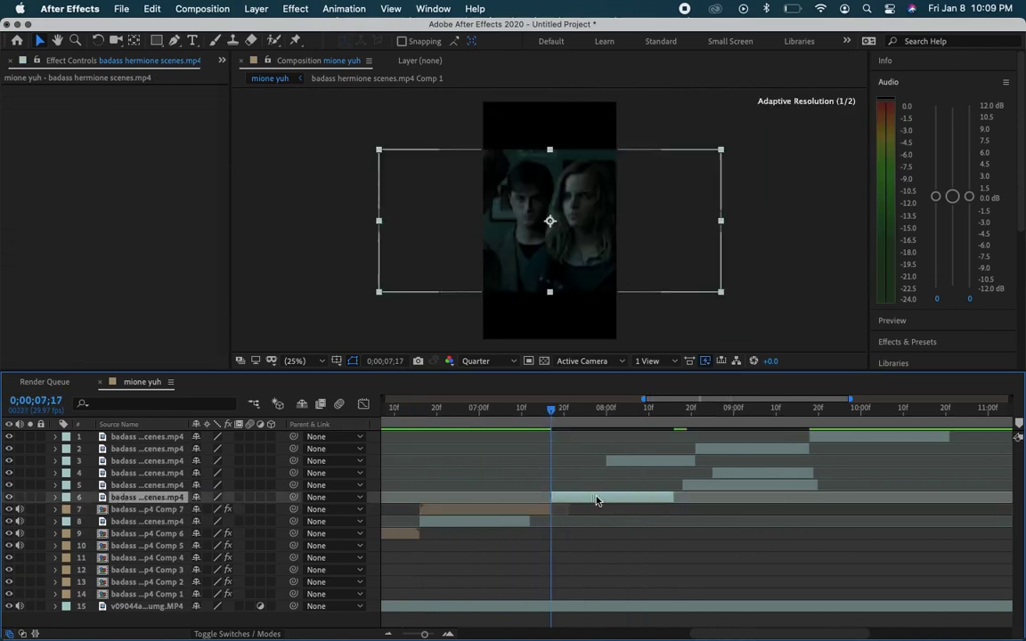
# Step: Move layer 5's clip out of the way and precompose layer 6 as Comp 8
pyautogui.click(561, 486)
pyautogui.press('s')
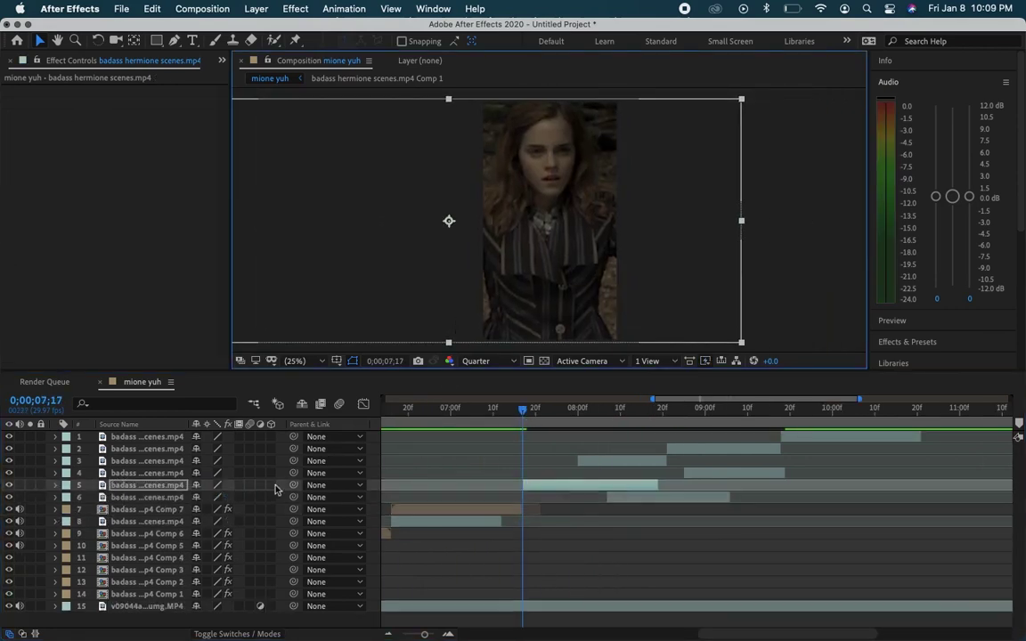
pyautogui.moveTo(682, 488); pyautogui.dragTo(798, 488)
pyautogui.click(495, 428)
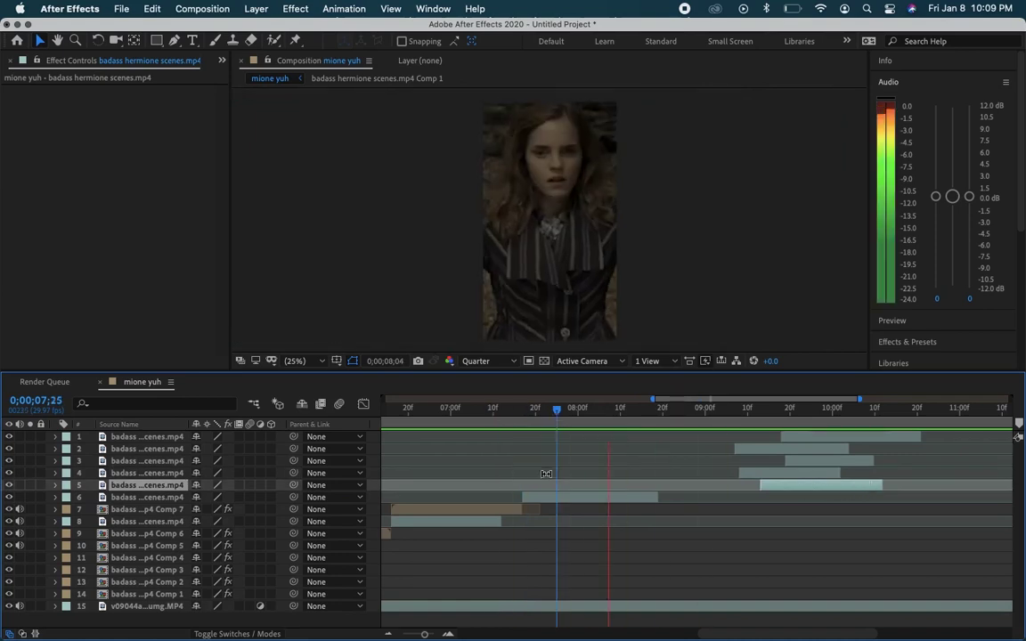
pyautogui.rightClick(492, 497)
pyautogui.click(584, 552)
pyautogui.press('Return')
pyautogui.click(509, 426)
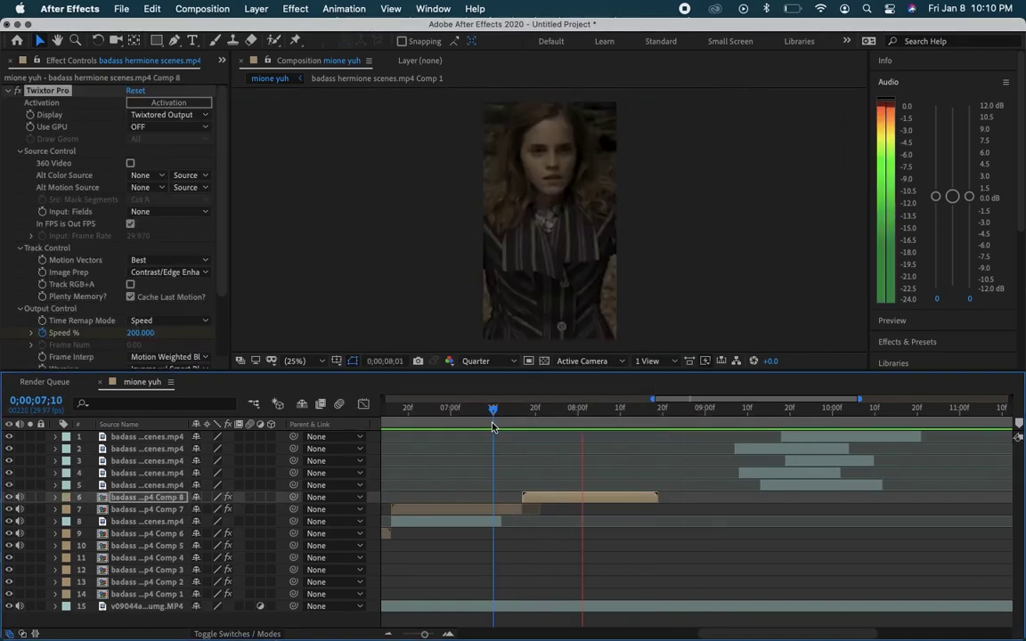
# Step: Start the next clip at Comp 8's end, reorder the stack, and precompose it as Comp 9 with Twixtor
pyautogui.moveTo(588, 485); pyautogui.dragTo(459, 473)
pyautogui.press('s')
pyautogui.hotkey('ctrl', 'z')
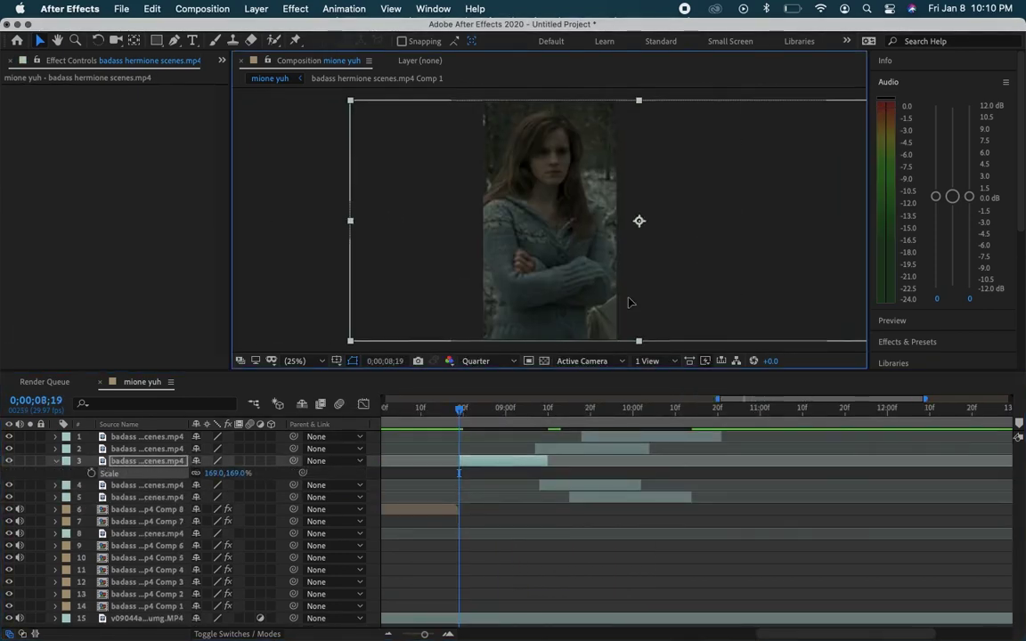
pyautogui.hotkey('ctrl', 'z')
pyautogui.hotkey('ctrl', 'z')
pyautogui.click(445, 426)
pyautogui.rightClick(498, 485)
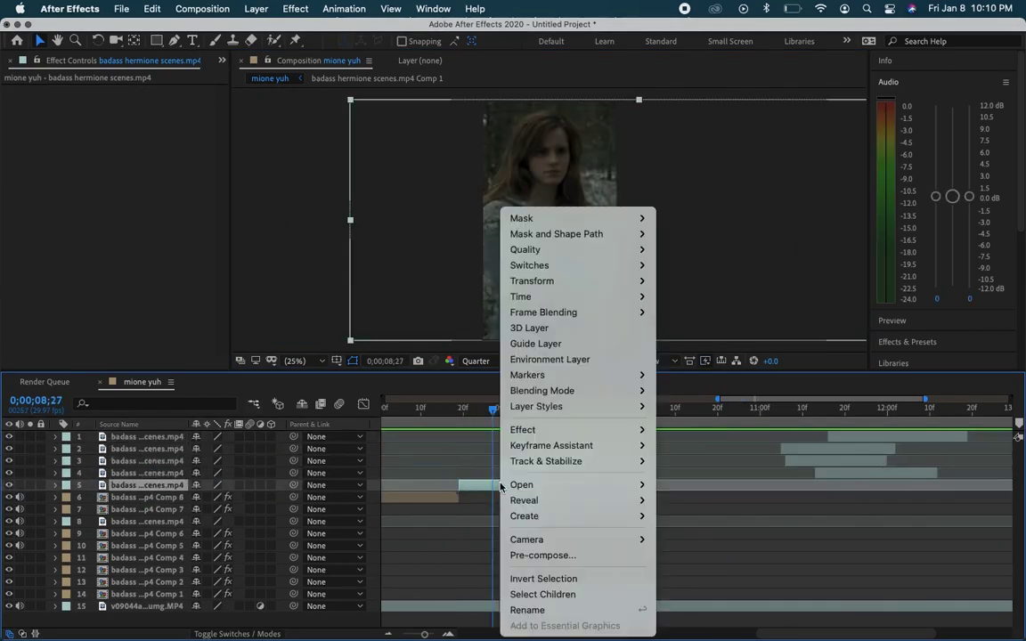
pyautogui.click(534, 554)
pyautogui.press('Return')
pyautogui.hotkey('ctrl', 'alt', 'shift', 'e')
pyautogui.click(434, 424)
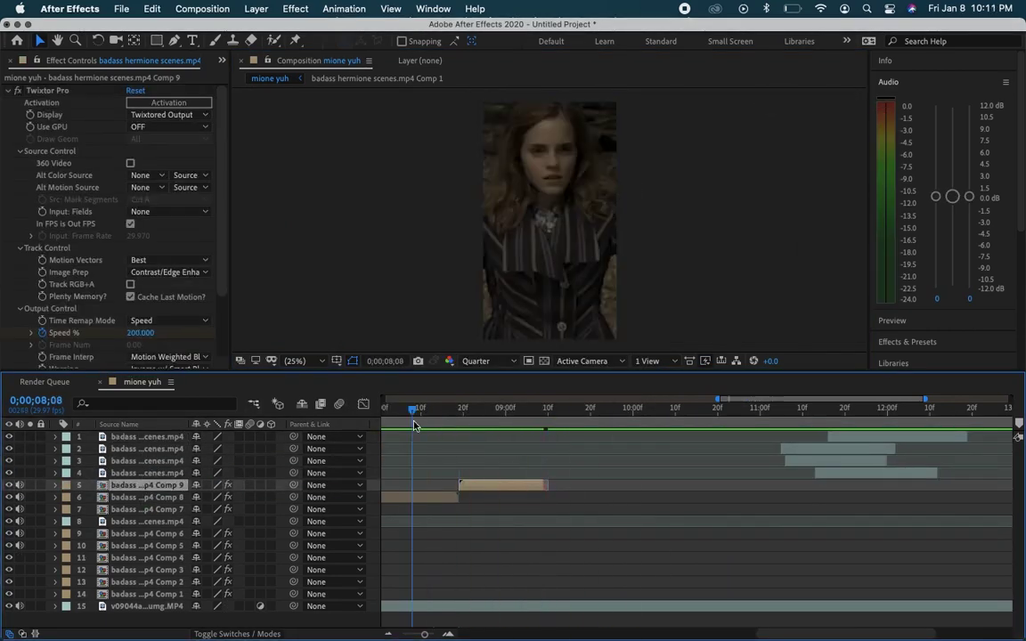
# Step: Start layer 3's clip at Comp 9's end and precompose it as Comp 10 with Twixtor Pro
pyautogui.hotkey('ctrl', 'z')
pyautogui.hotkey('ctrl', 'z')
pyautogui.click(544, 407)
pyautogui.moveTo(761, 467); pyautogui.dragTo(657, 467)
pyautogui.hotkey('ctrl', 'z')
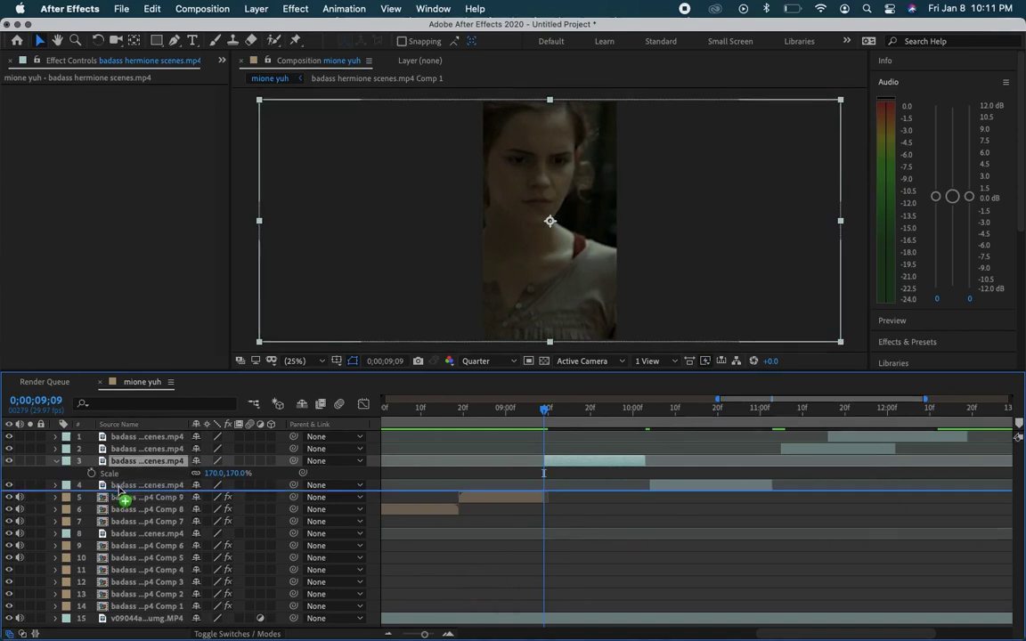
pyautogui.click(419, 423)
pyautogui.click(497, 425)
pyautogui.hotkey('ctrl', 'shift', 'c')
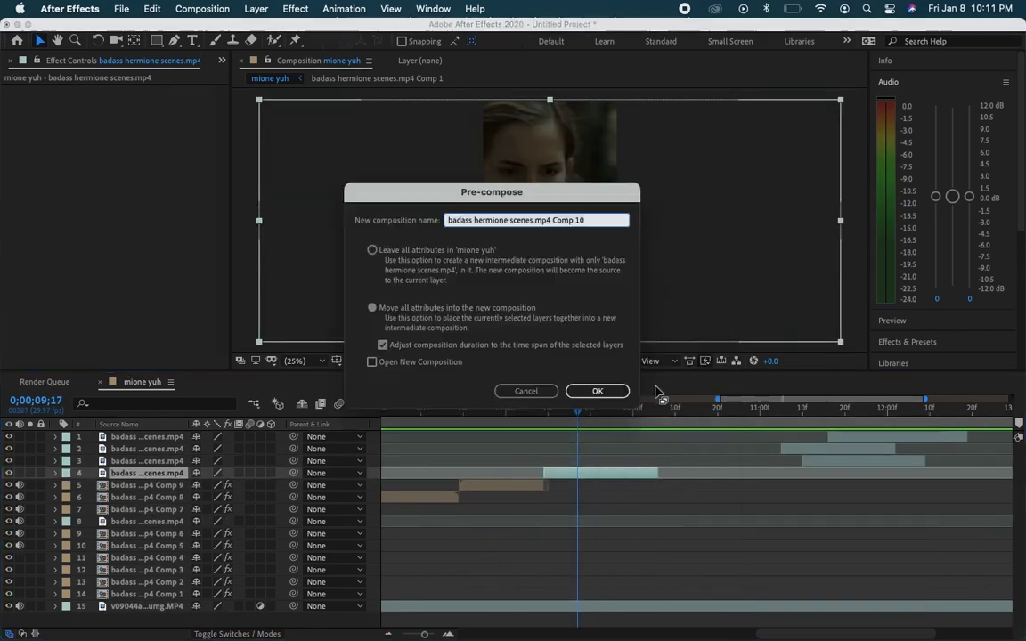
pyautogui.press('Return')
pyautogui.hotkey('ctrl', 'alt', 'shift', 'e')
# Step: Place the next clip after Comp 10 and precompose it as Comp 11 with Twixtor Pro
pyautogui.moveTo(408, 425); pyautogui.dragTo(659, 429)
pyautogui.hotkey('ctrl', 'z')
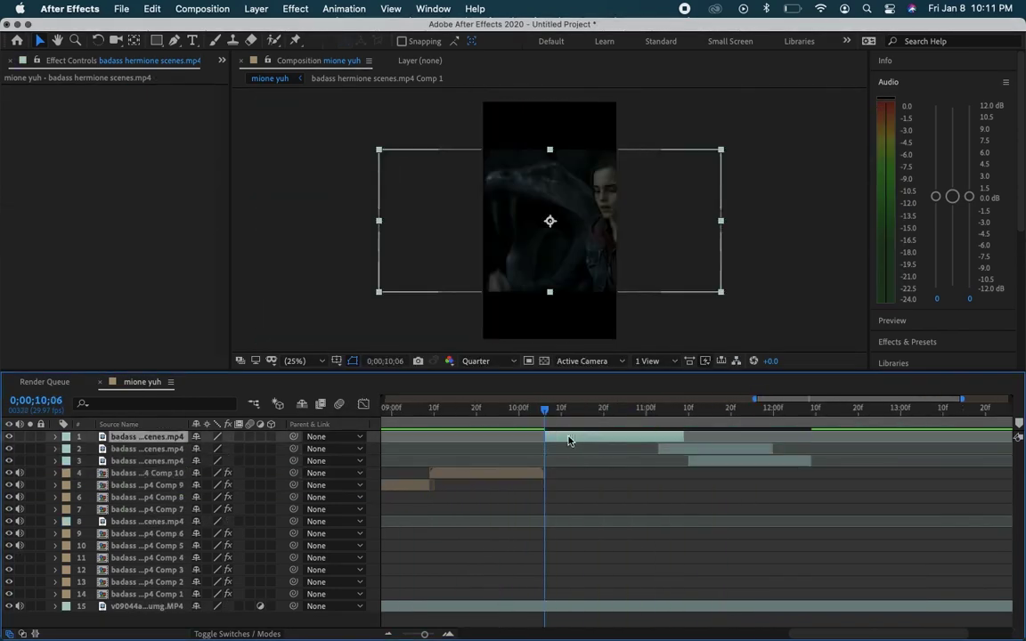
pyautogui.hotkey('ctrl', 'z')
pyautogui.hotkey('ctrl', 'z')
pyautogui.hotkey('ctrl', 'z')
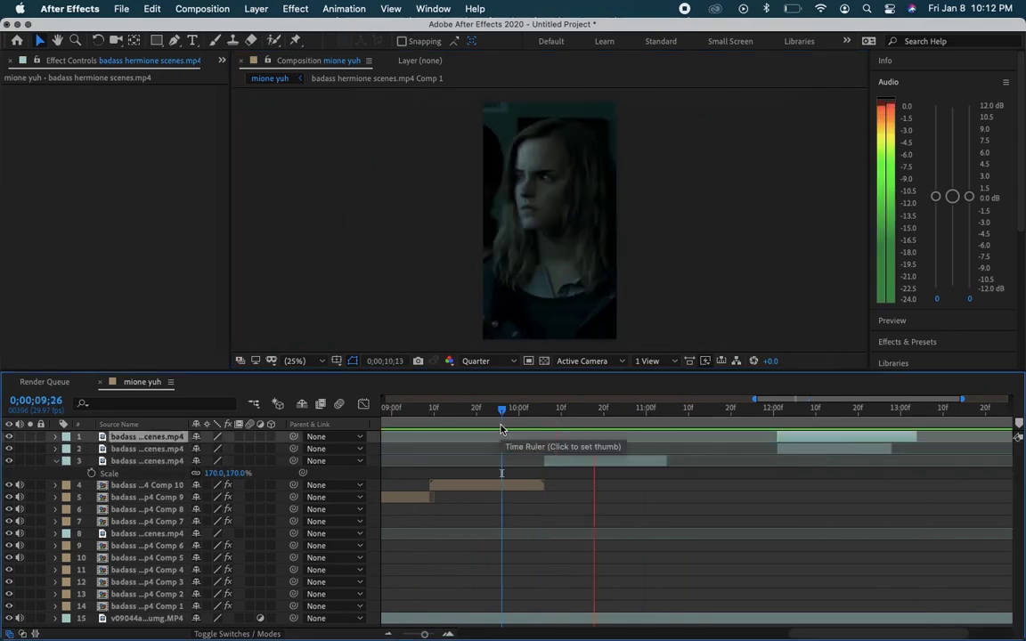
pyautogui.moveTo(504, 407); pyautogui.dragTo(583, 408)
pyautogui.hotkey('ctrl', 'shift', 'c')
pyautogui.press('Return')
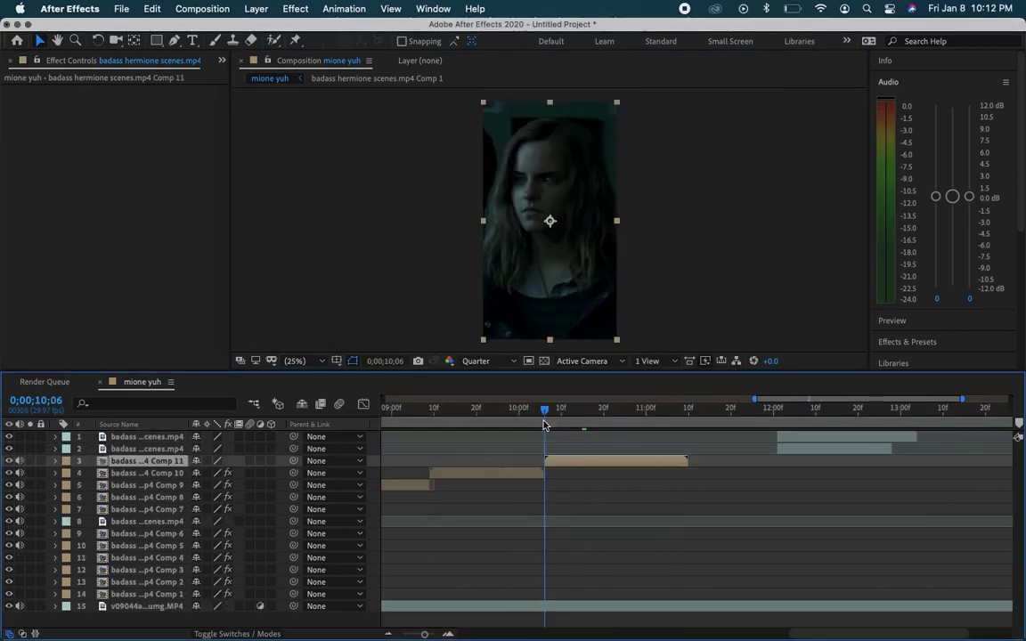
pyautogui.hotkey('ctrl', 'alt', 'shift', 'e')
# Step: Start layer 2's clip at Comp 11's end and scrub around 11–12 seconds to check its frame
pyautogui.click(701, 439)
pyautogui.moveTo(701, 454); pyautogui.dragTo(612, 450)
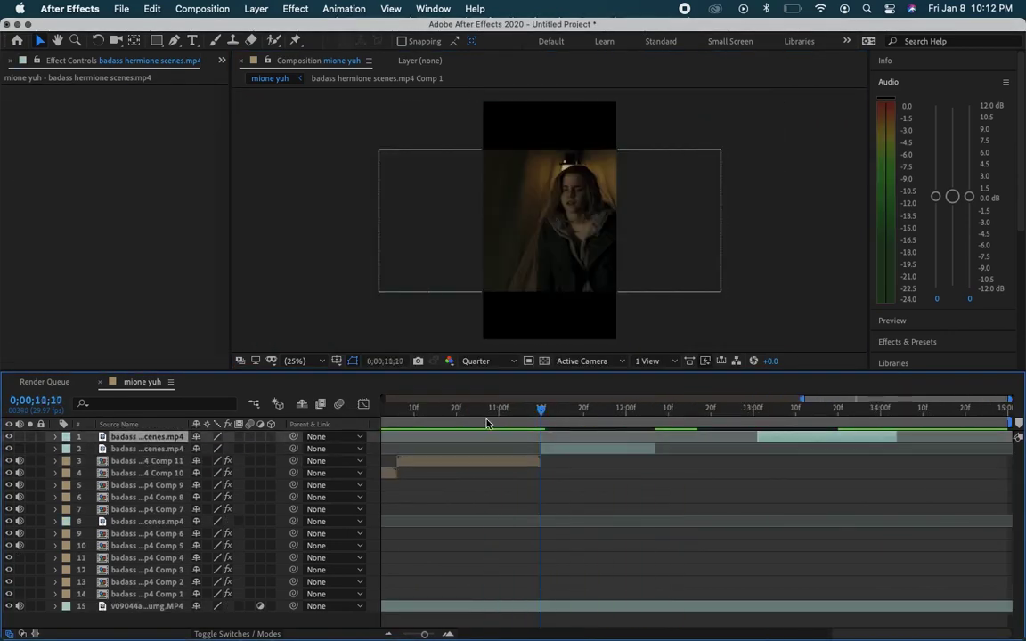
pyautogui.moveTo(503, 429); pyautogui.dragTo(520, 429)
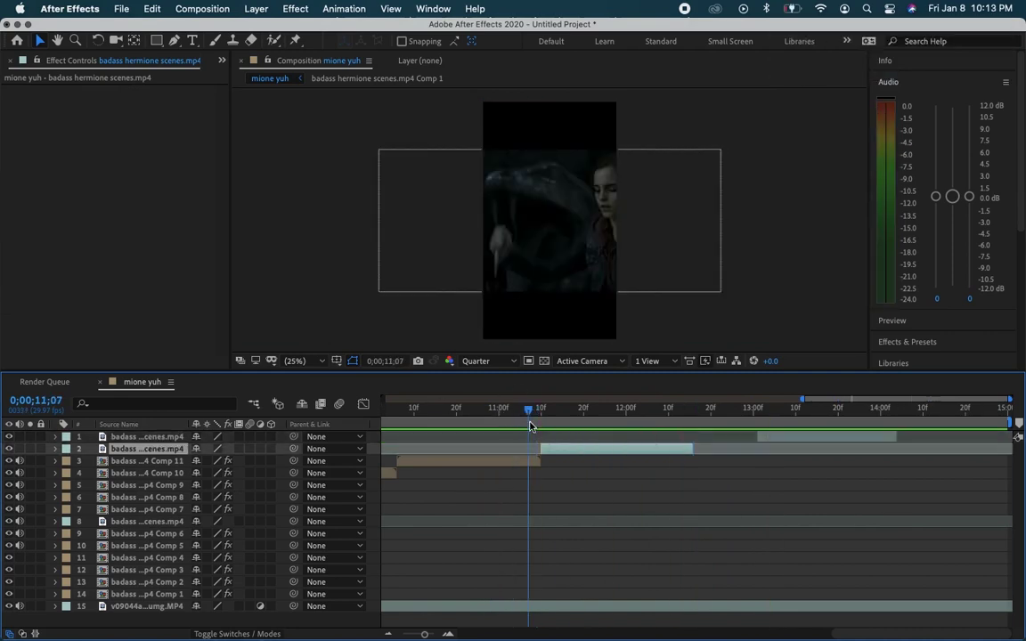
pyautogui.moveTo(562, 428); pyautogui.dragTo(541, 425)
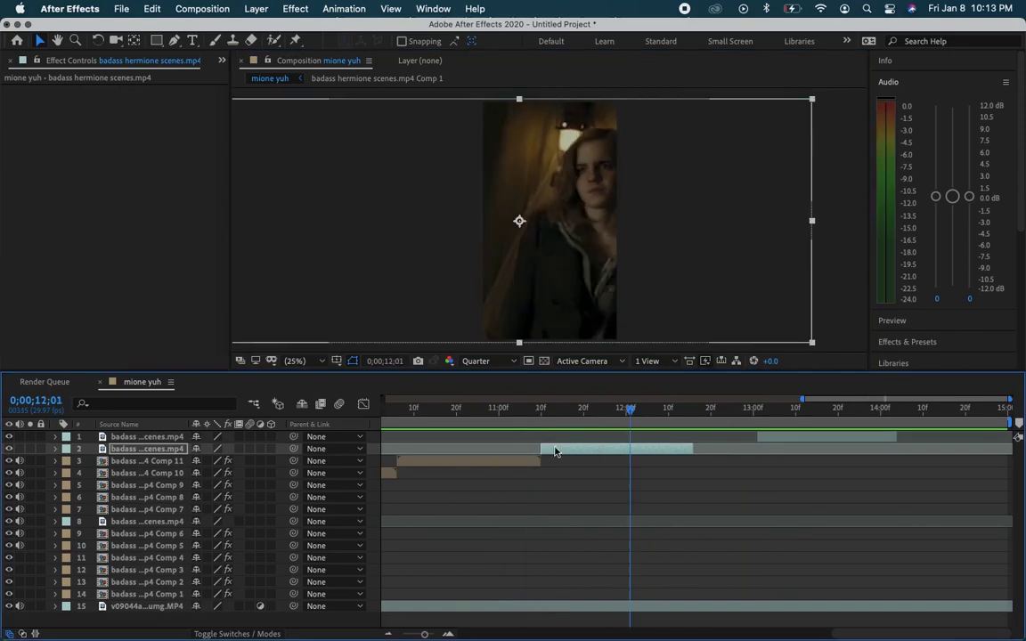
# Step: Duplicate the footage layer and pre-compose the layer 2 clip into Comp 13 with Twixtor
pyautogui.rightClick(586, 440)
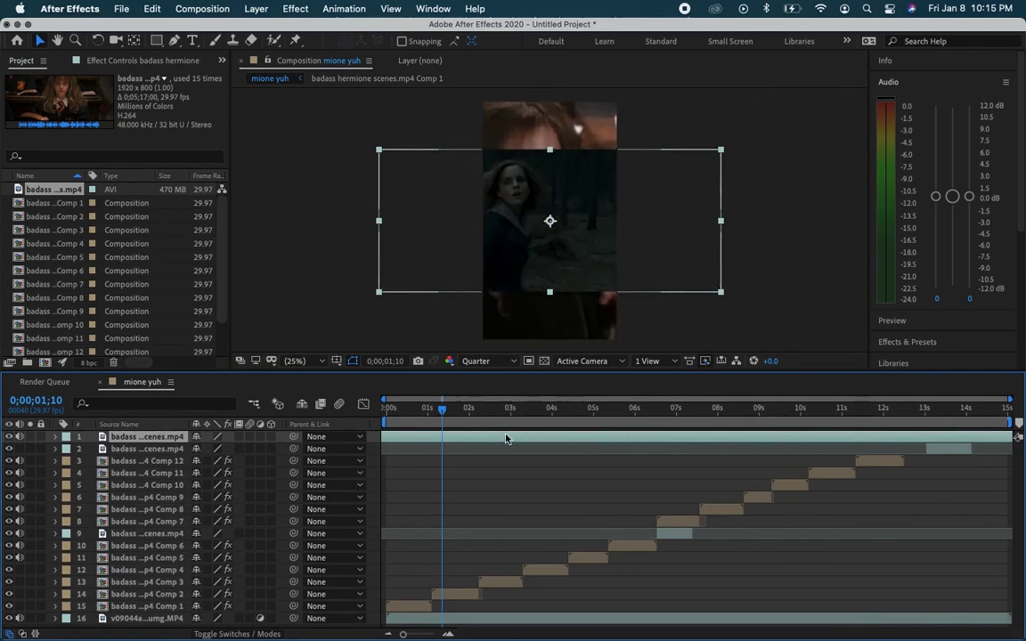
pyautogui.hotkey('ctrl', 'shift', 'd')
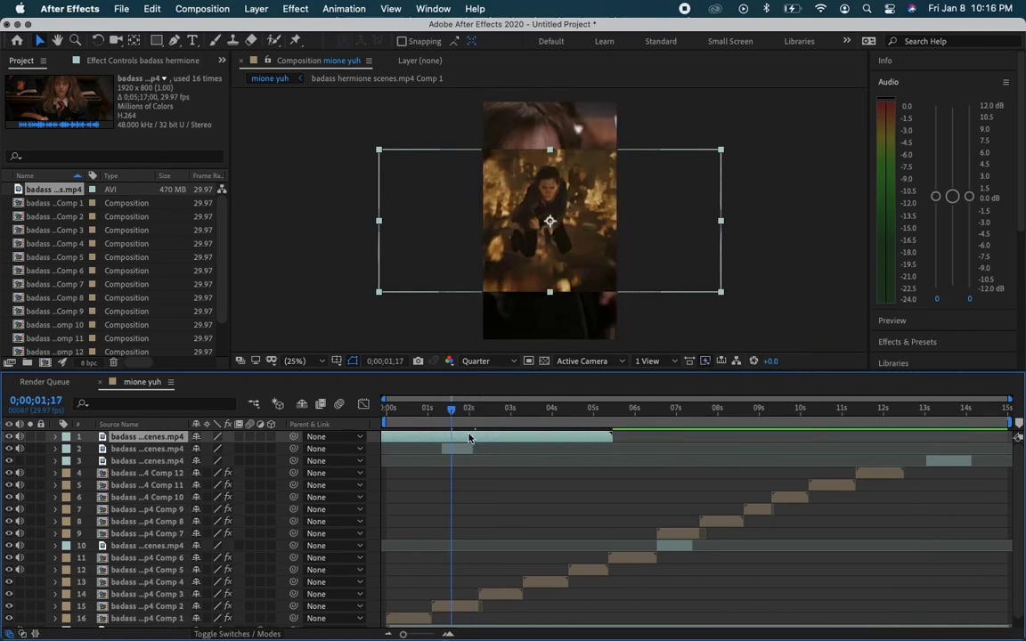
pyautogui.scroll(5, 917, 475)
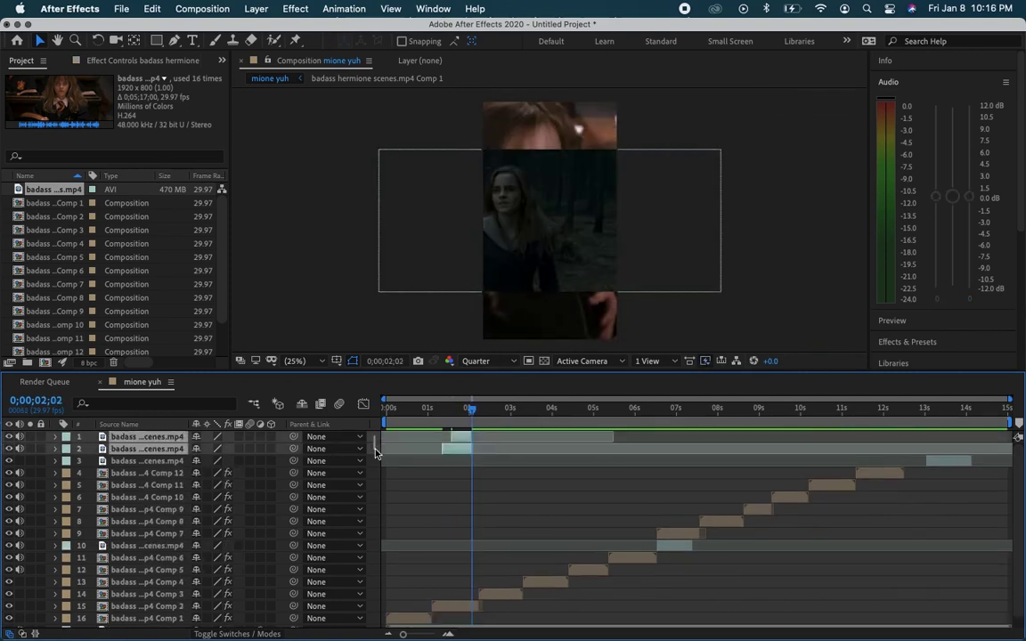
pyautogui.click(915, 460)
pyautogui.scroll(-2, 791, 457)
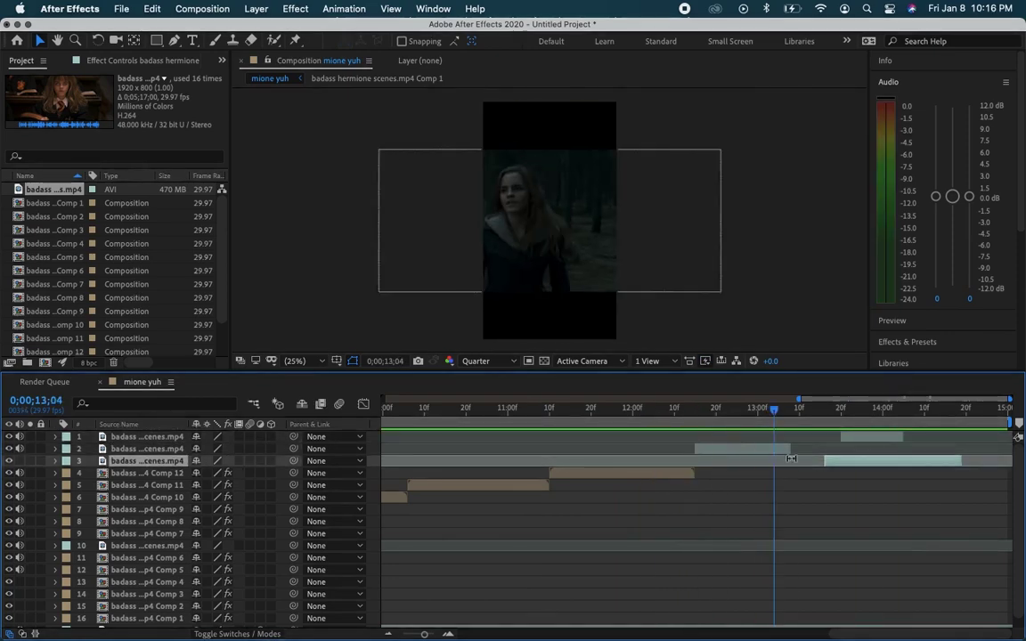
pyautogui.click(730, 449)
pyautogui.press('s')
pyautogui.press('super+shift+c')
pyautogui.press('Return')
pyautogui.click(653, 429)
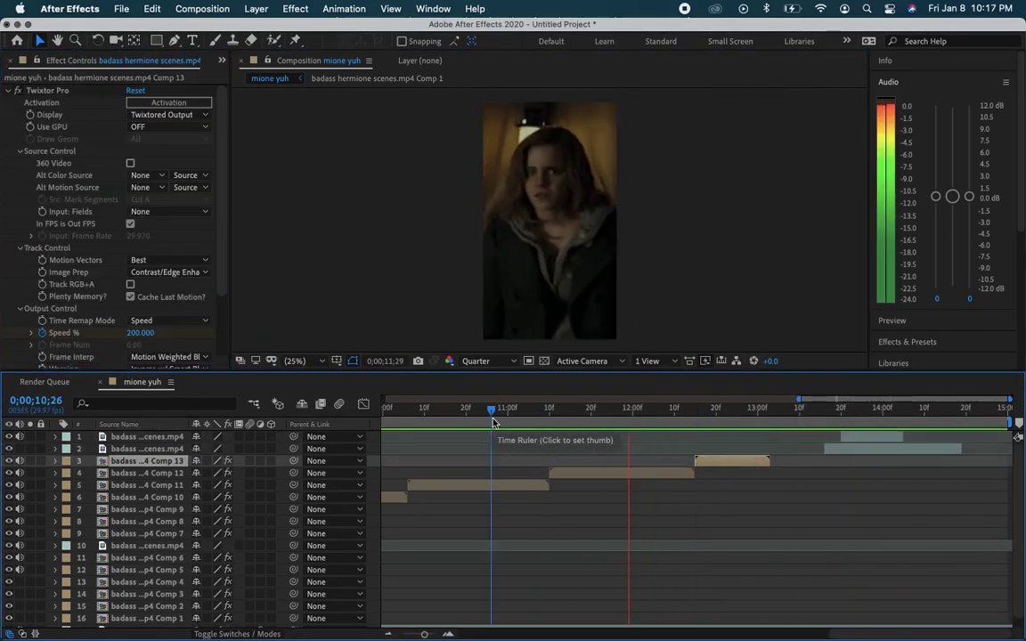
# Step: Shift layer 1's clip earlier, undo the last pre-compose, and preview from 12;05
pyautogui.click(770, 409)
pyautogui.click(857, 445)
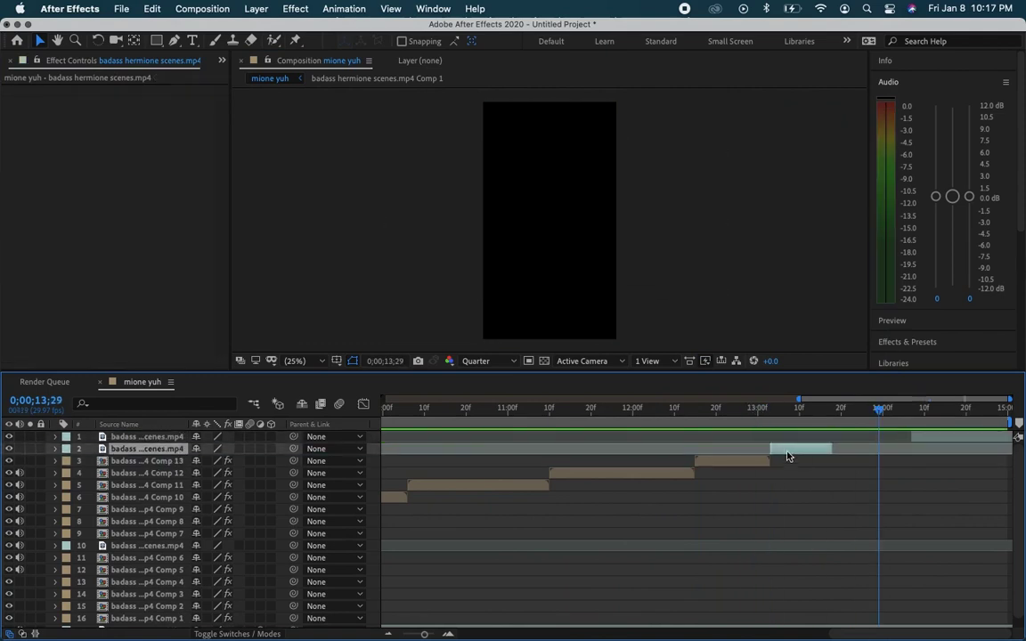
pyautogui.moveTo(925, 437); pyautogui.dragTo(899, 437)
pyautogui.click(871, 453)
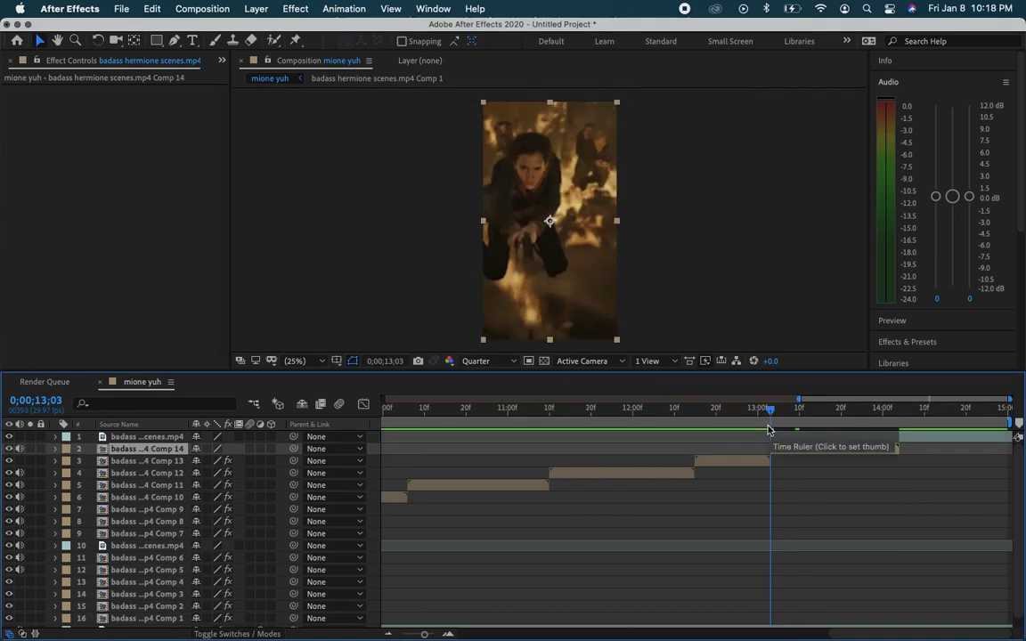
pyautogui.hotkey('ctrl', 'z')
pyautogui.hotkey('ctrl', 'z')
pyautogui.hotkey('ctrl', 'z')
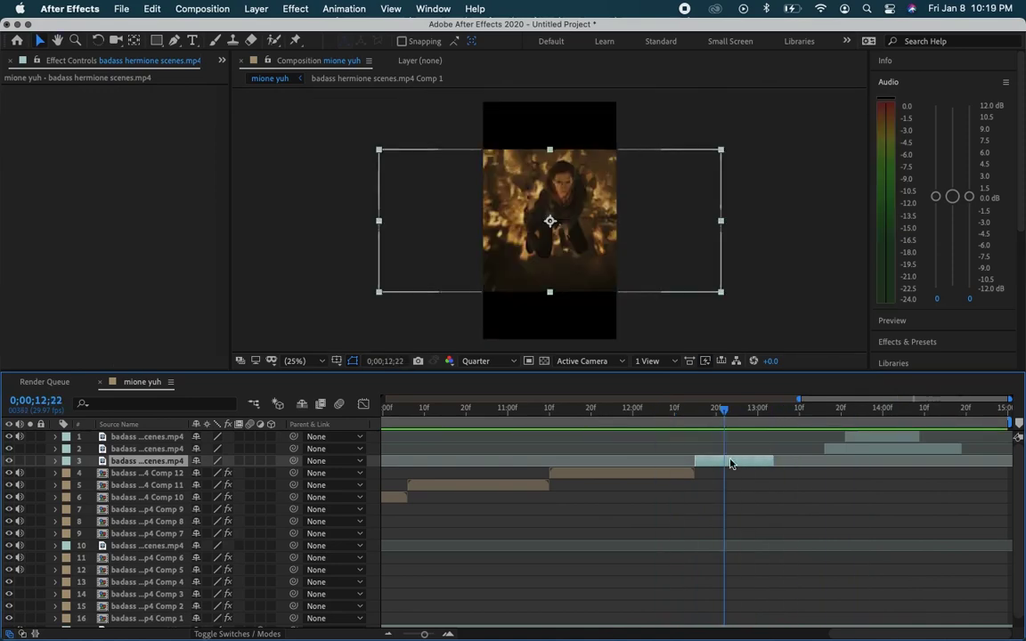
pyautogui.hotkey('ctrl', 'shift', 'z')
pyautogui.click(654, 420)
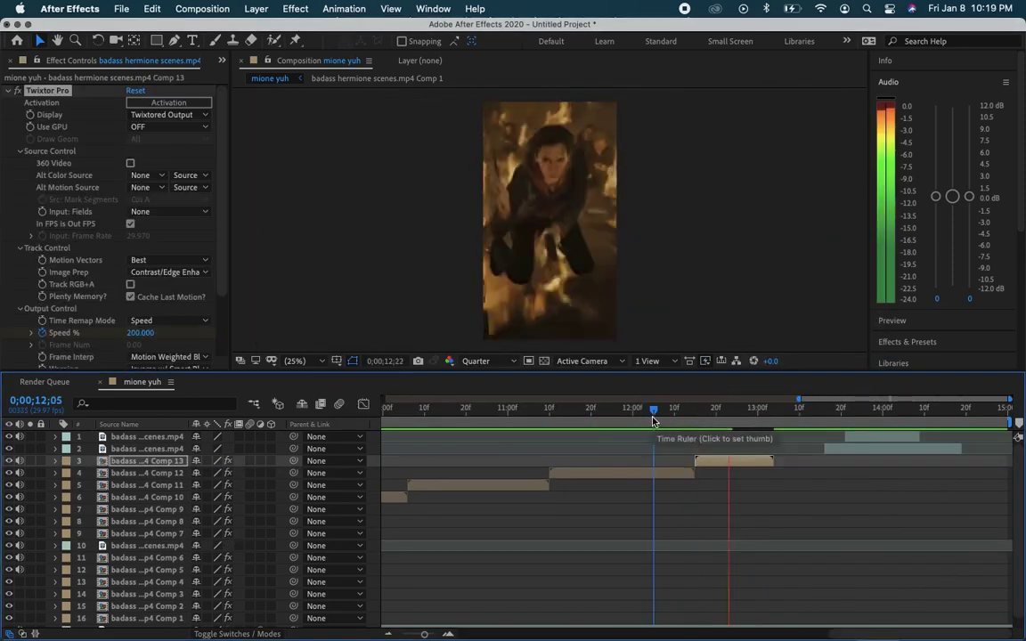
pyautogui.press('space')
pyautogui.hotkey('ctrl', 'shift', 'z')
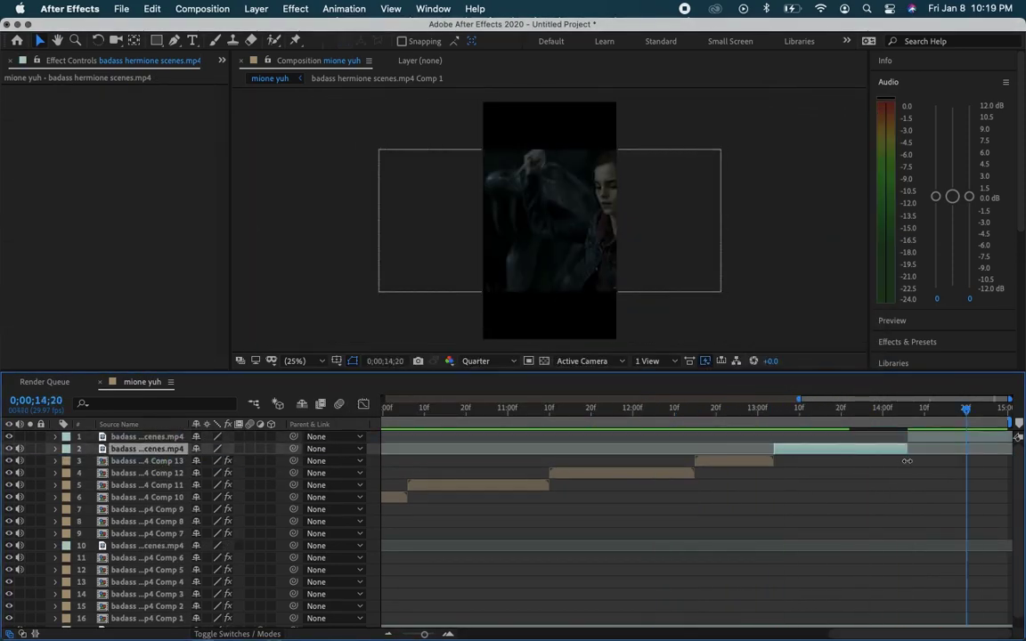
# Step: Pre-compose the layer 2 and top clips into Comps 14 and 15 with the Twixtor speed ramp
pyautogui.hotkey('ctrl', 'shift', 'c')
pyautogui.press('Return')
pyautogui.hotkey('ctrl', 'alt', 'shift', 'e')
pyautogui.click(852, 431)
pyautogui.press('a')
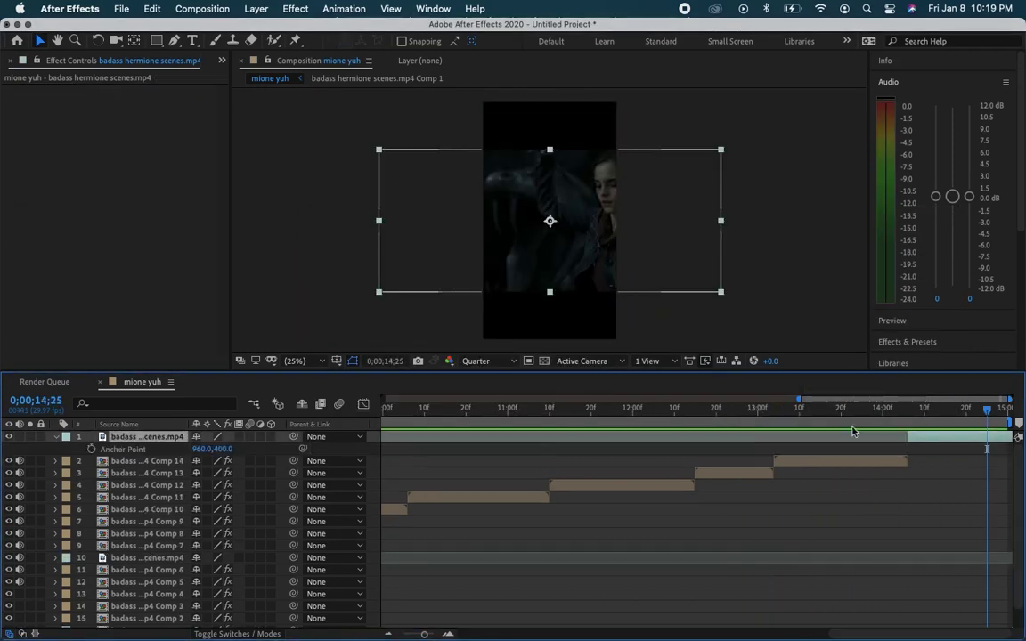
pyautogui.hotkey('ctrl', 'shift', 'c')
pyautogui.press('Return')
pyautogui.press(';')
pyautogui.hotkey('ctrl', 'alt', 'shift', 'e')
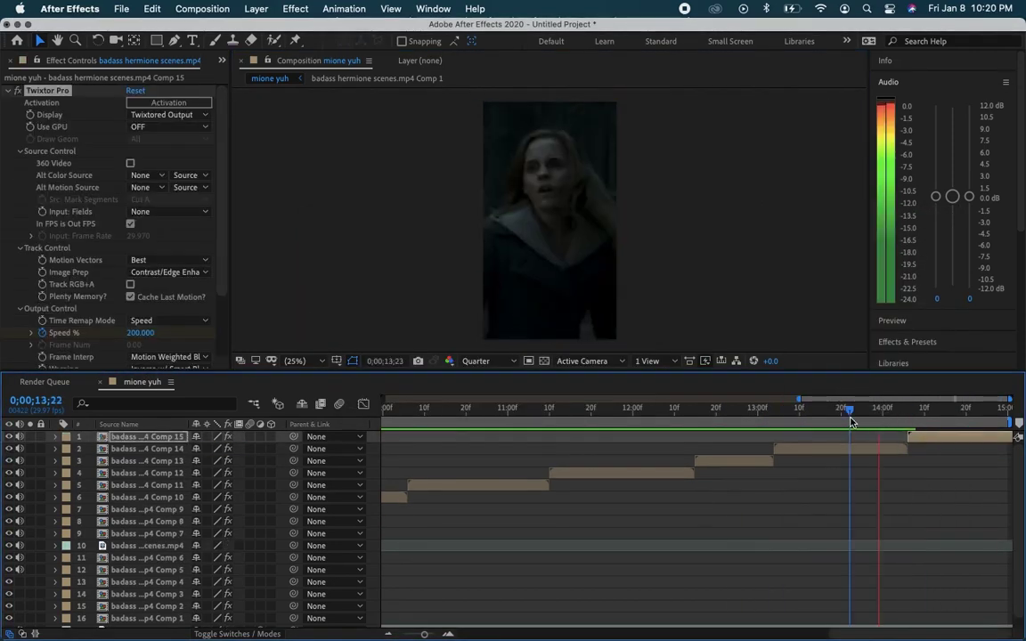
pyautogui.press('space')
# Step: Pre-compose the layer 10 clip into Comp 16 and move it down the layer stack
pyautogui.rightClick(805, 545)
pyautogui.click(846, 552)
pyautogui.press('Return')
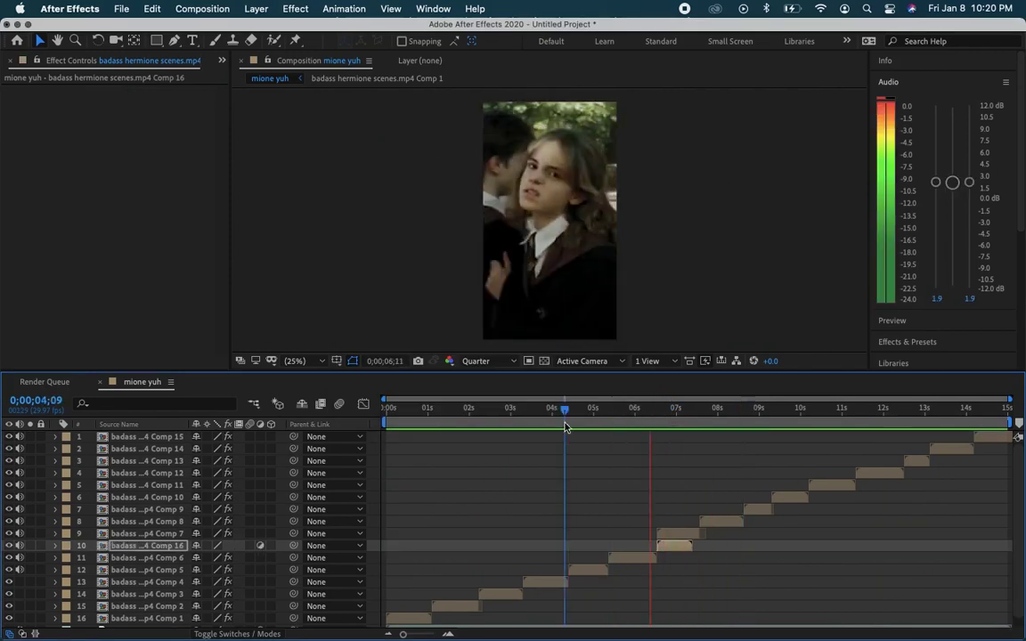
pyautogui.hotkey('ctrl', 'shift', '[')
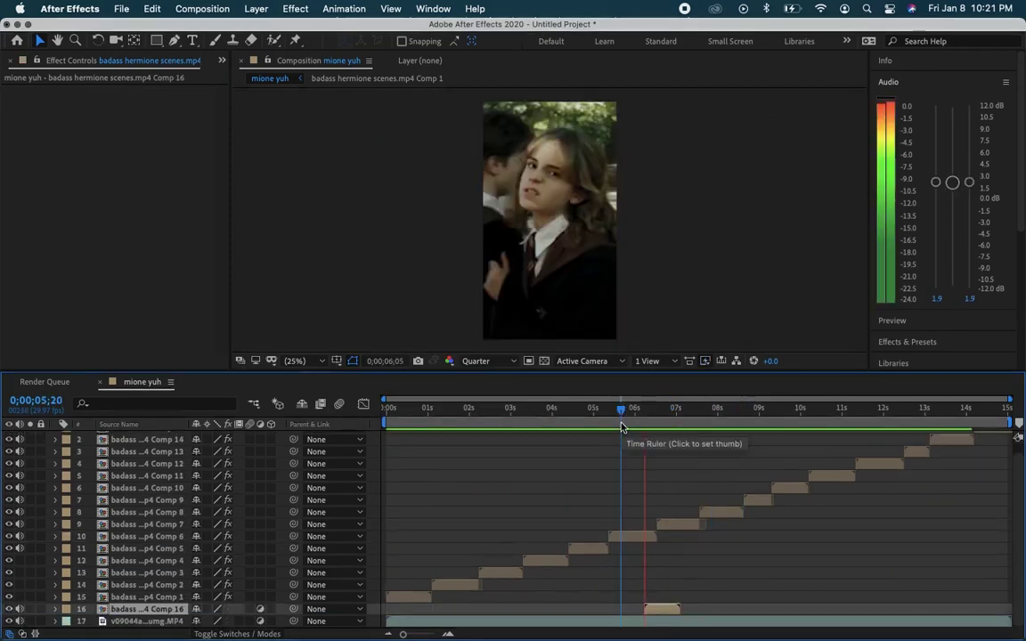
pyautogui.press('space')
pyautogui.click(944, 142)
# Step: Apply Looks to Comp 1, trying summertime diffuse and dramatic before settling on the amy look
pyautogui.write('looks')
pyautogui.doubleClick(929, 170)
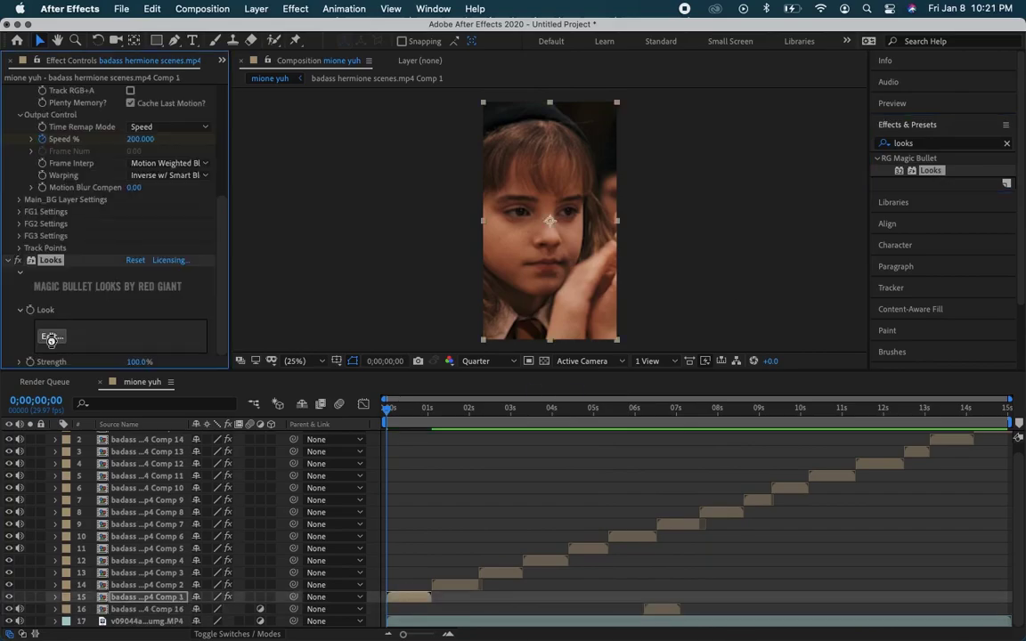
pyautogui.click(51, 338)
pyautogui.moveTo(424, 102); pyautogui.dragTo(424, 212)
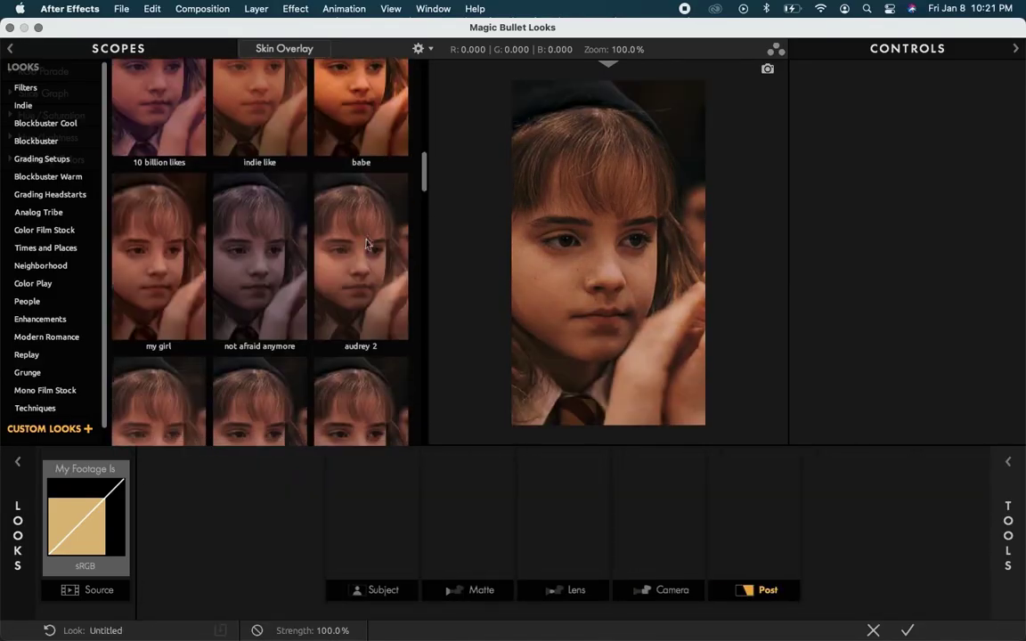
pyautogui.click(250, 195)
pyautogui.scroll(-5, 250, 195)
pyautogui.click(254, 191)
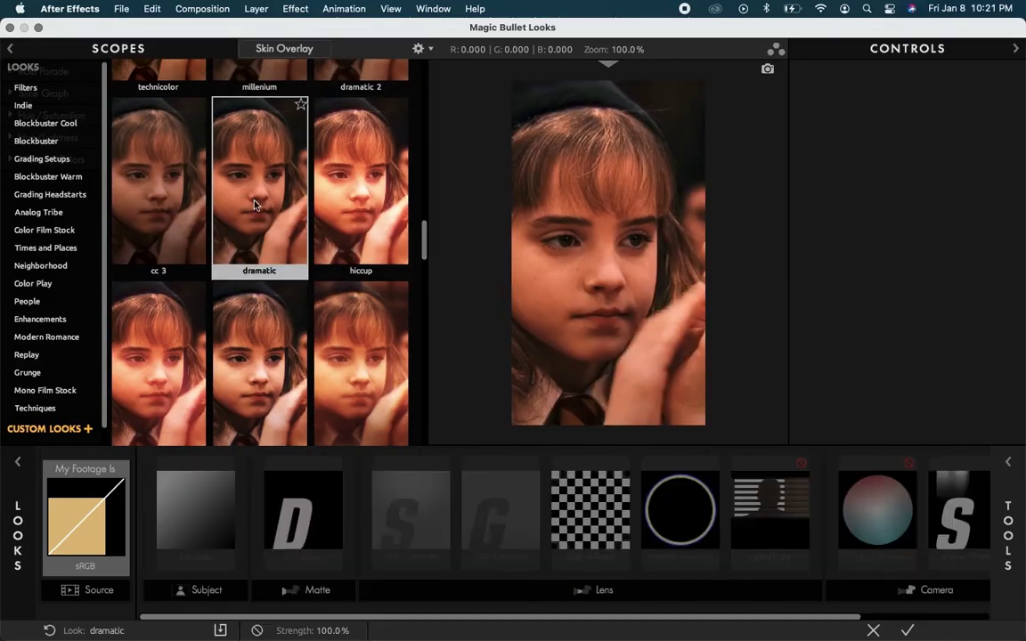
pyautogui.scroll(-3, 387, 138)
pyautogui.click(334, 214)
pyautogui.press('Return')
# Step: Apply Looks to Comp 7, trying babe and dramatic before settling on the hiccup look
pyautogui.moveTo(387, 481); pyautogui.dragTo(666, 524)
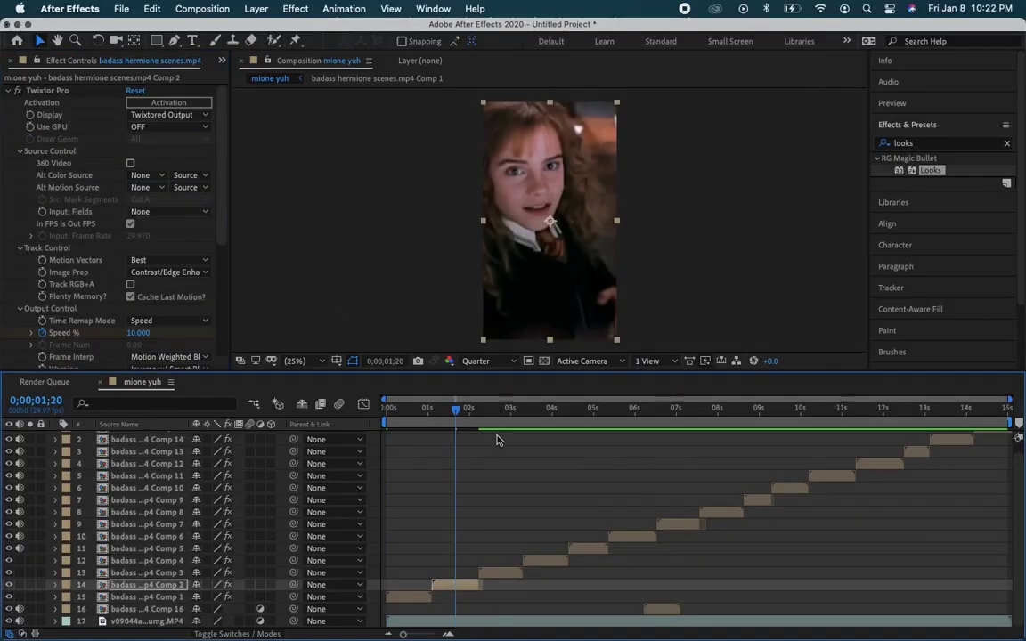
pyautogui.doubleClick(930, 170)
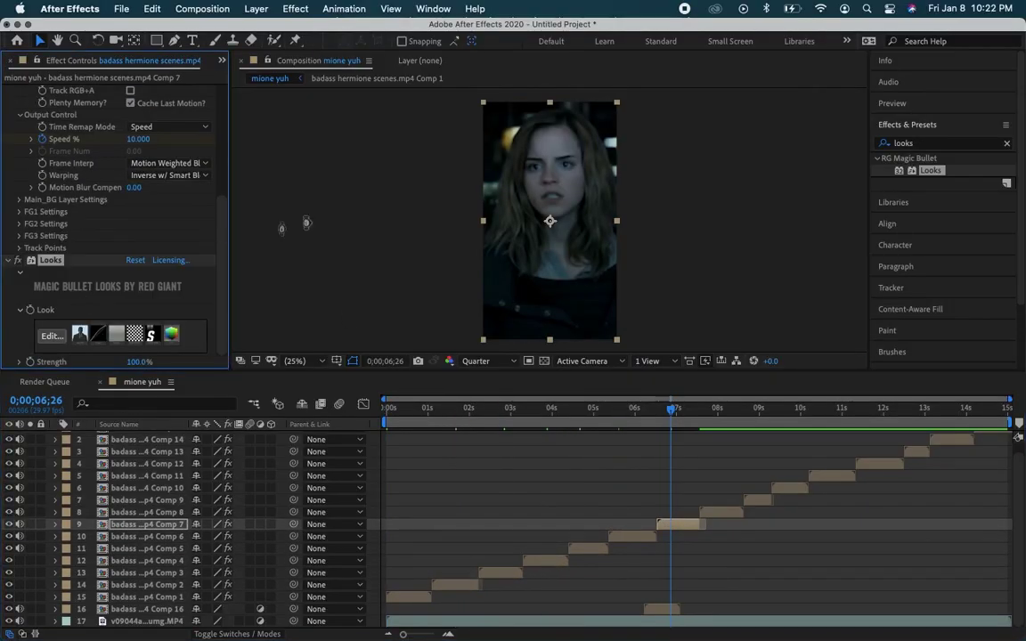
pyautogui.click(167, 330)
pyautogui.scroll(-1, 384, 187)
pyautogui.click(385, 185)
pyautogui.scroll(-5, 156, 223)
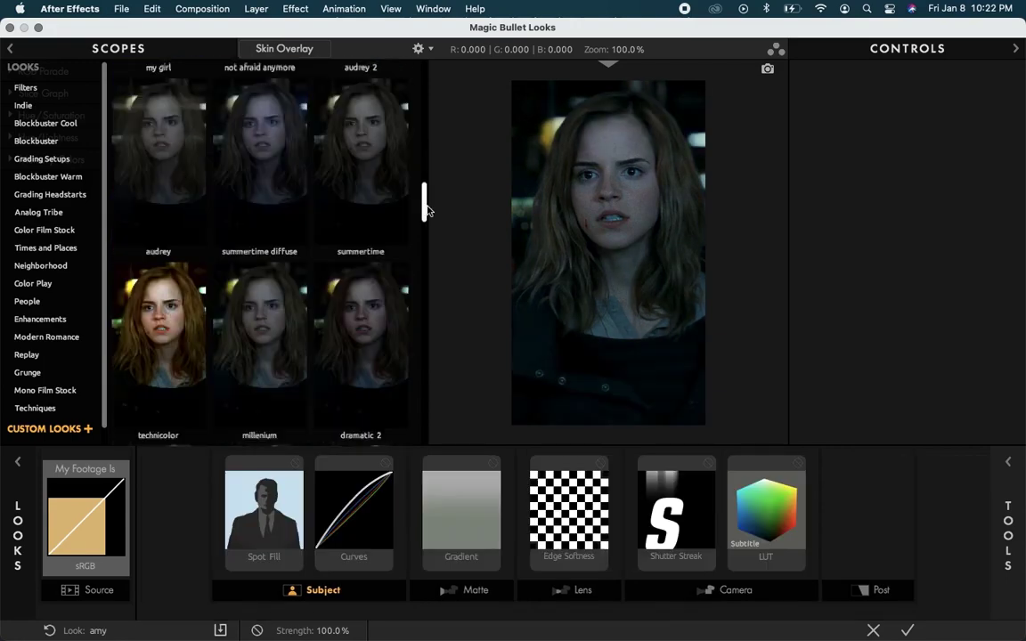
pyautogui.scroll(-2, 178, 267)
pyautogui.click(249, 259)
pyautogui.click(361, 356)
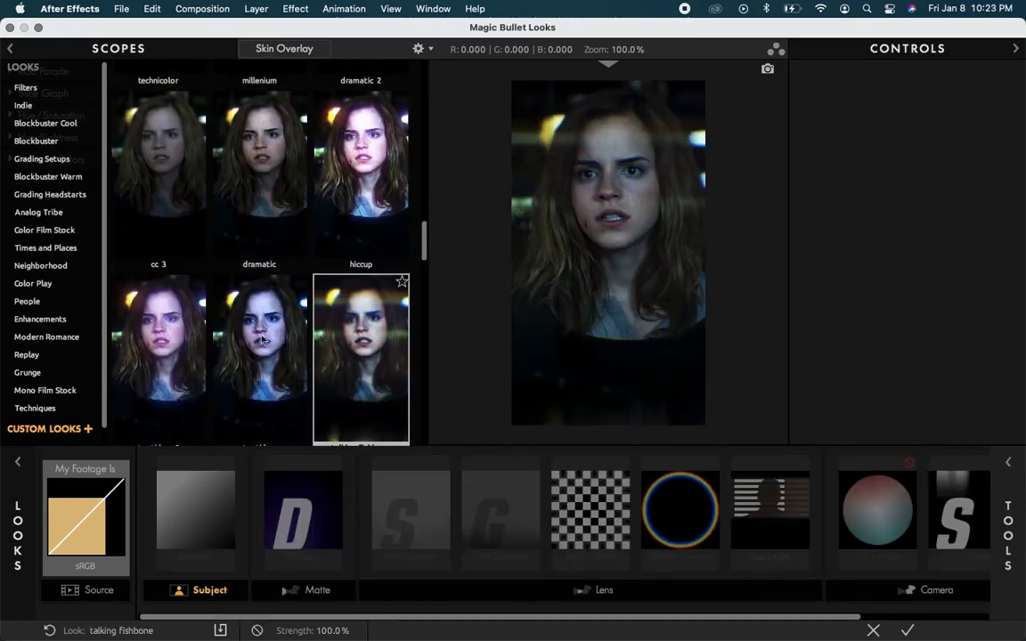
pyautogui.click(361, 187)
pyautogui.click(907, 631)
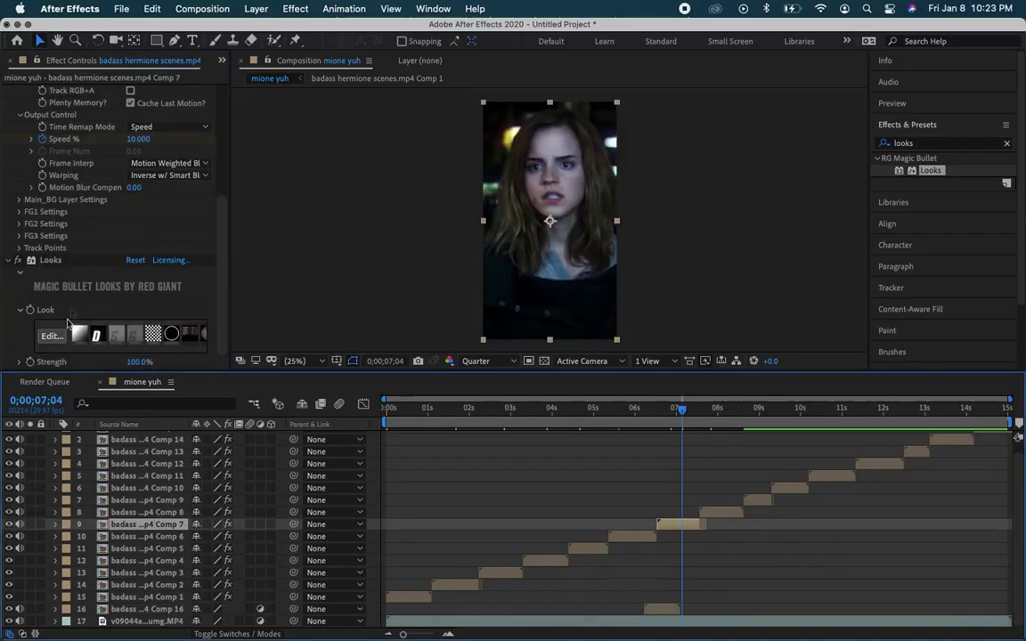
# Step: Preview the graded edit and inspect the Shutter Streak and Gradient tools in Comp 13's Looks
pyautogui.click(52, 336)
pyautogui.click(976, 481)
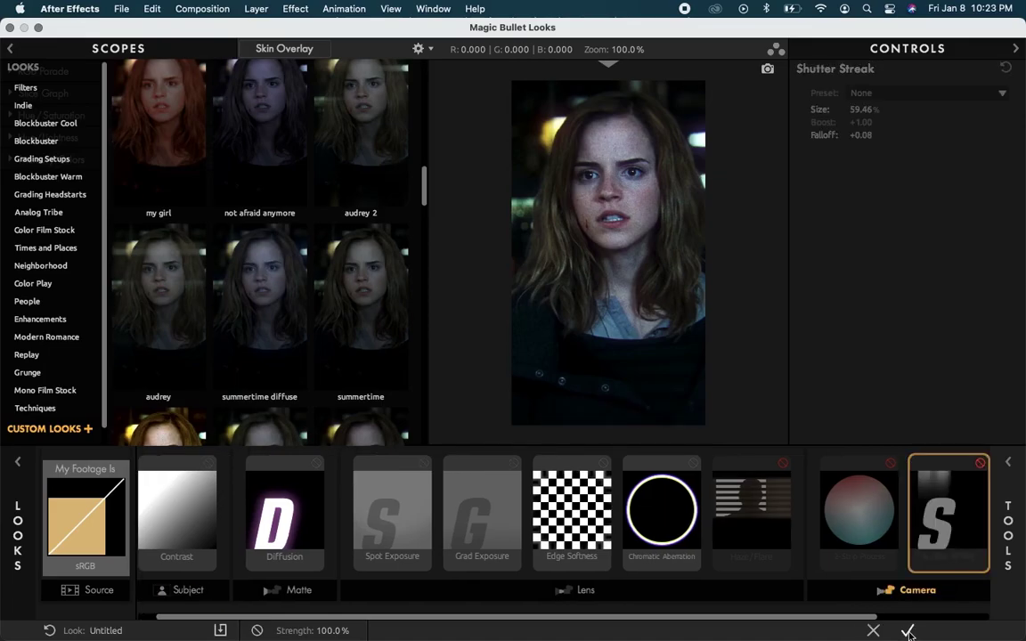
pyautogui.click(906, 631)
pyautogui.click(917, 409)
pyautogui.click(916, 452)
pyautogui.press('Home')
pyautogui.press('space')
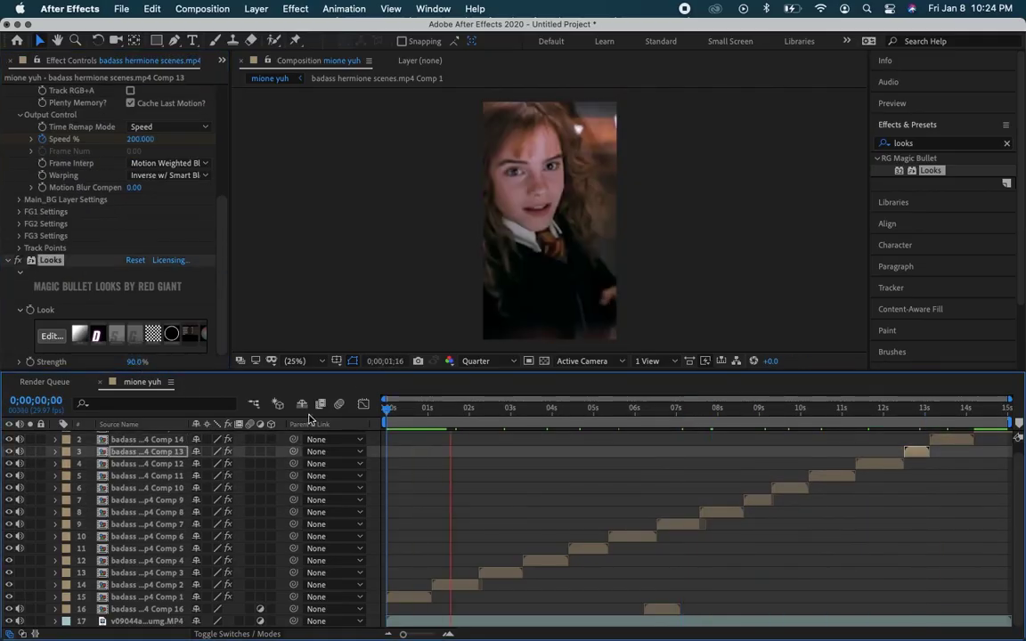
pyautogui.click(52, 336)
pyautogui.click(684, 503)
pyautogui.click(461, 512)
# Step: Close the Looks editor discarding changes, then apply Exposure to the Comp 2 and Comp 1 clips
pyautogui.click(569, 512)
pyautogui.click(873, 630)
pyautogui.click(513, 365)
pyautogui.write('exposure')
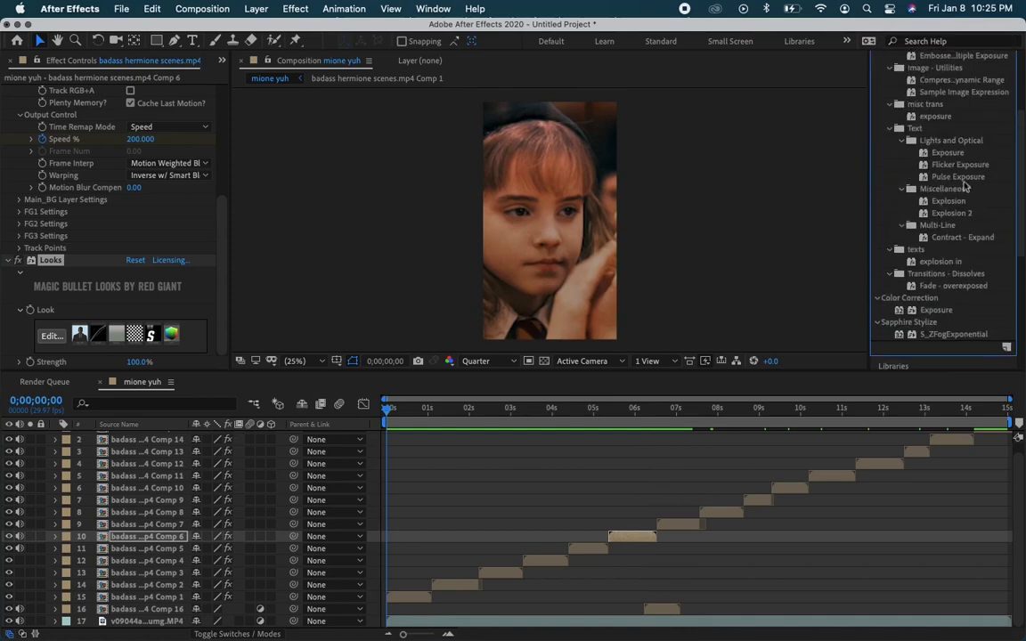
pyautogui.moveTo(935, 116); pyautogui.dragTo(454, 584)
pyautogui.click(429, 405)
pyautogui.press('Home')
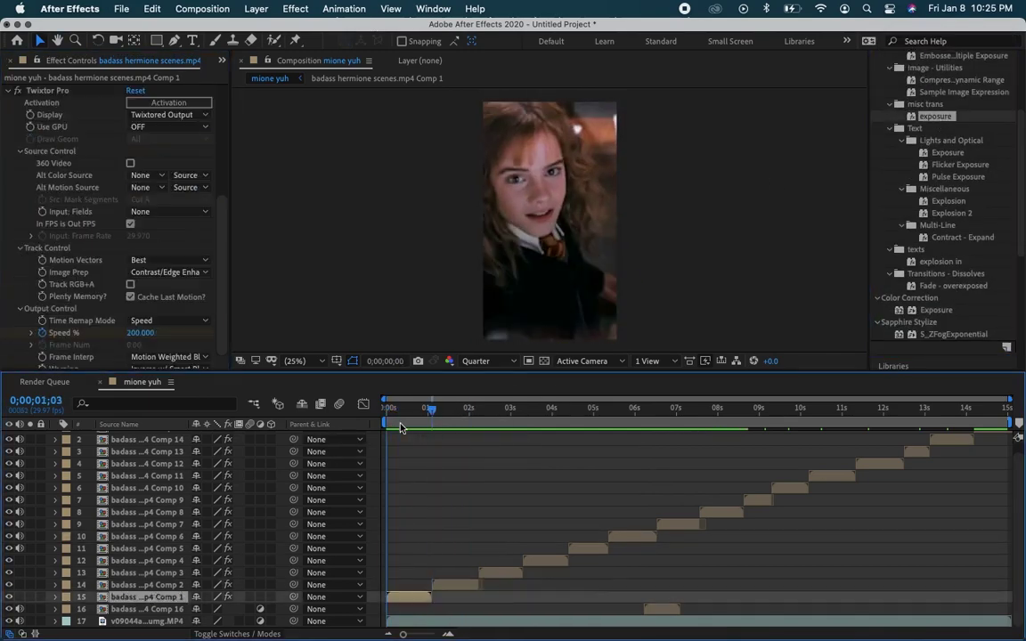
pyautogui.moveTo(935, 310); pyautogui.dragTo(147, 597)
# Step: Preview the edit, select the Comp 3 layer, and reveal its keyframed Looks and Exposure properties
pyautogui.press('space')
pyautogui.hotkey('ctrl', 'Up')
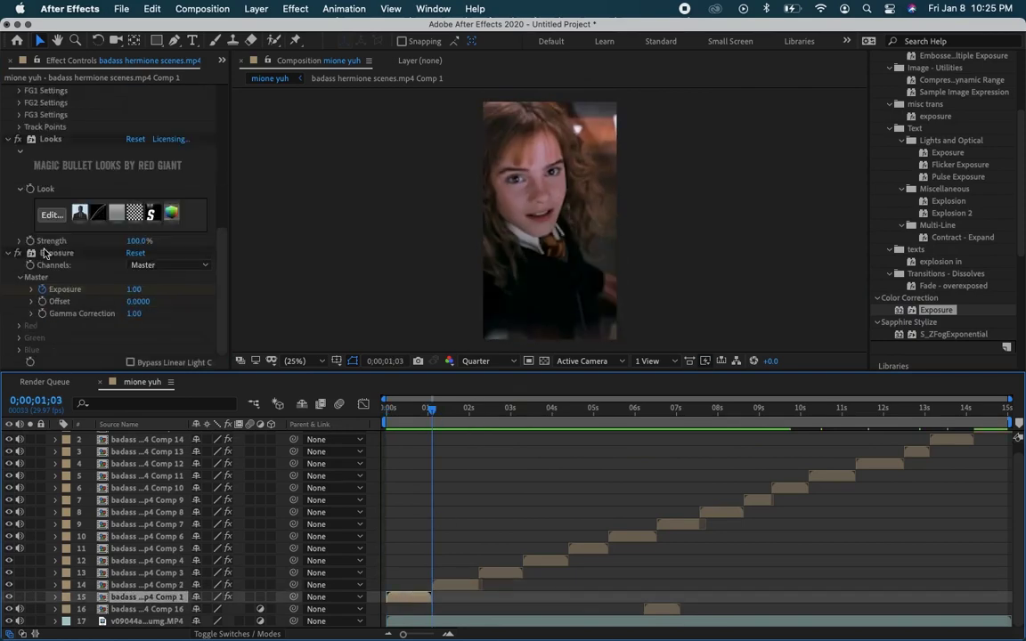
pyautogui.click(499, 576)
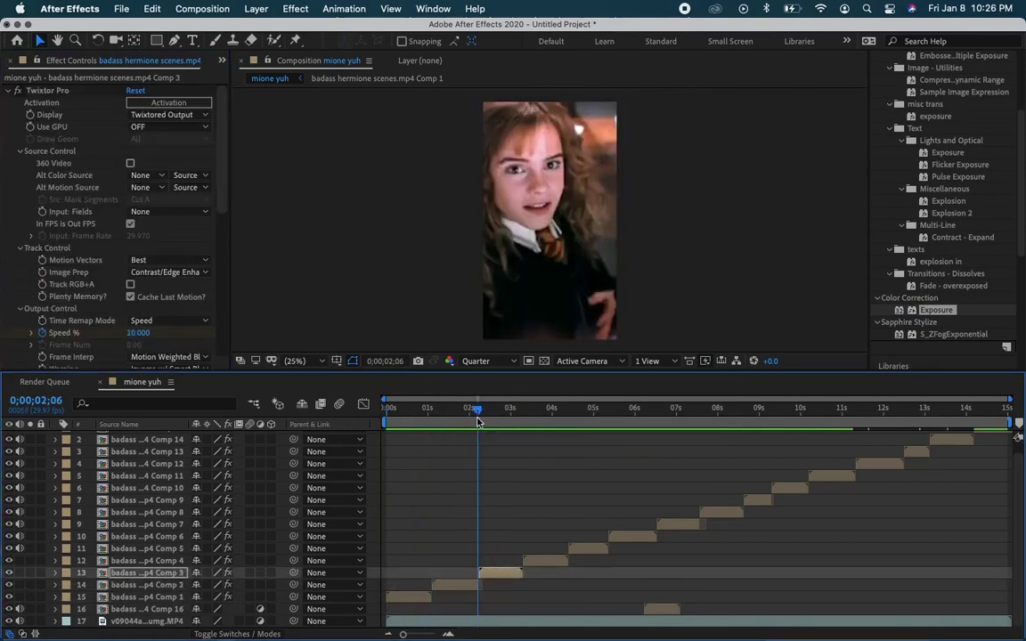
pyautogui.scroll(-5, 155, 333)
pyautogui.click(521, 430)
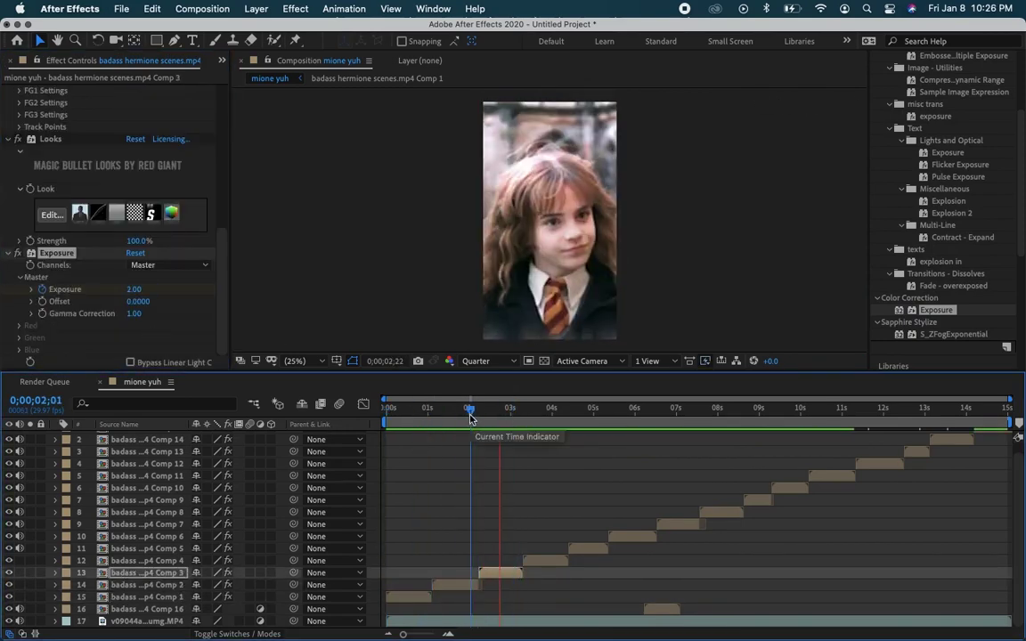
pyautogui.press('u')
pyautogui.scroll(-2, 229, 498)
# Step: Enter a new Exposure keyframe value for Comp 3 at 1;04 and collapse its properties
pyautogui.click(433, 412)
pyautogui.press('Return')
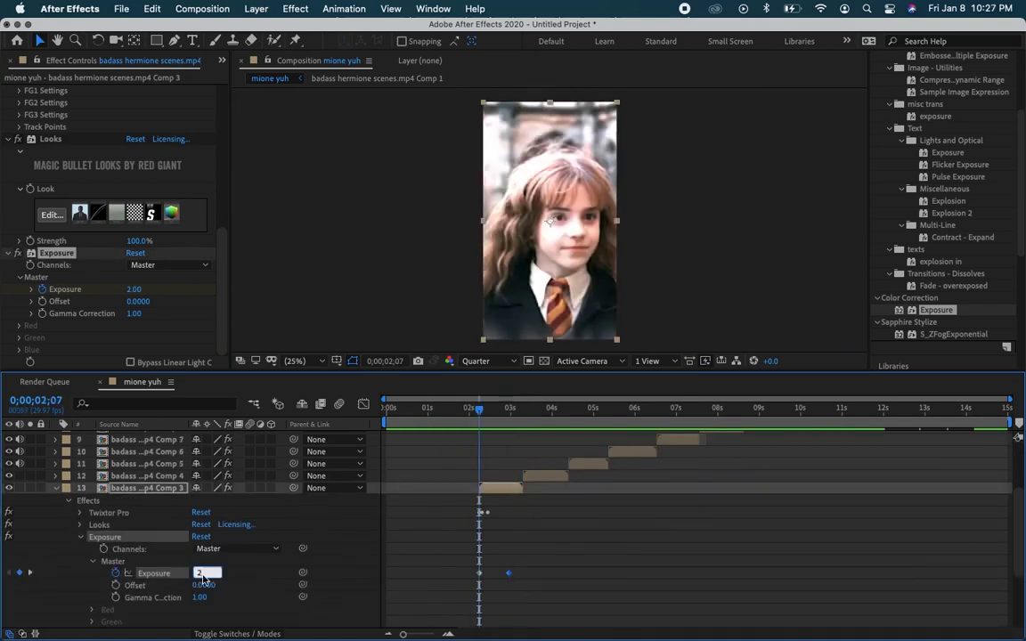
pyautogui.moveTo(440, 430); pyautogui.dragTo(523, 413)
pyautogui.press('u')
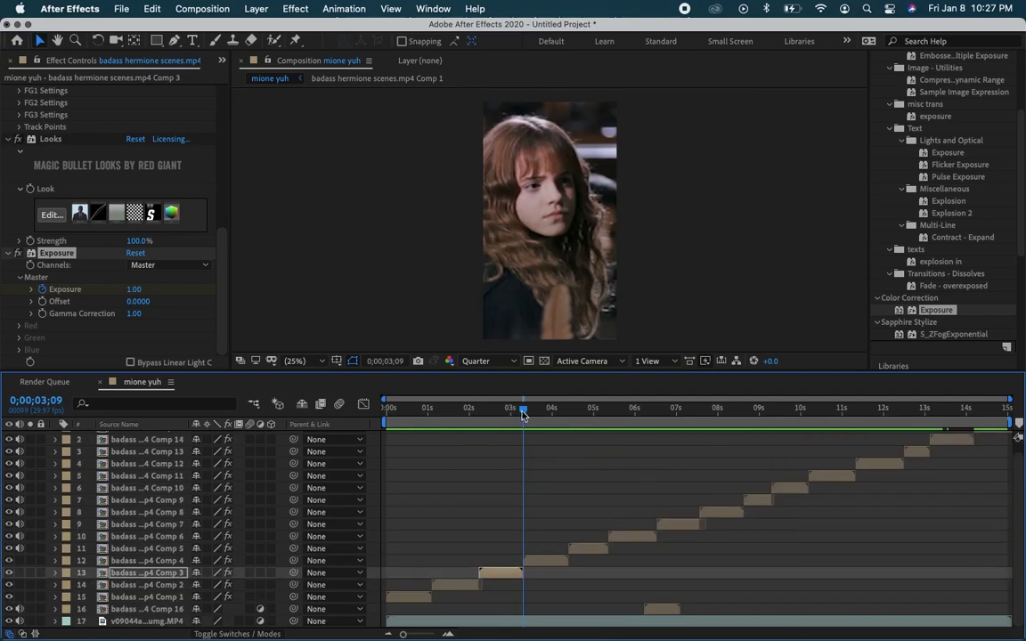
# Step: Step across the timeline selecting Comps 4, 6, 16, 7, 8 and 11 to check their clips
pyautogui.press('super+Up')
pyautogui.press('=')
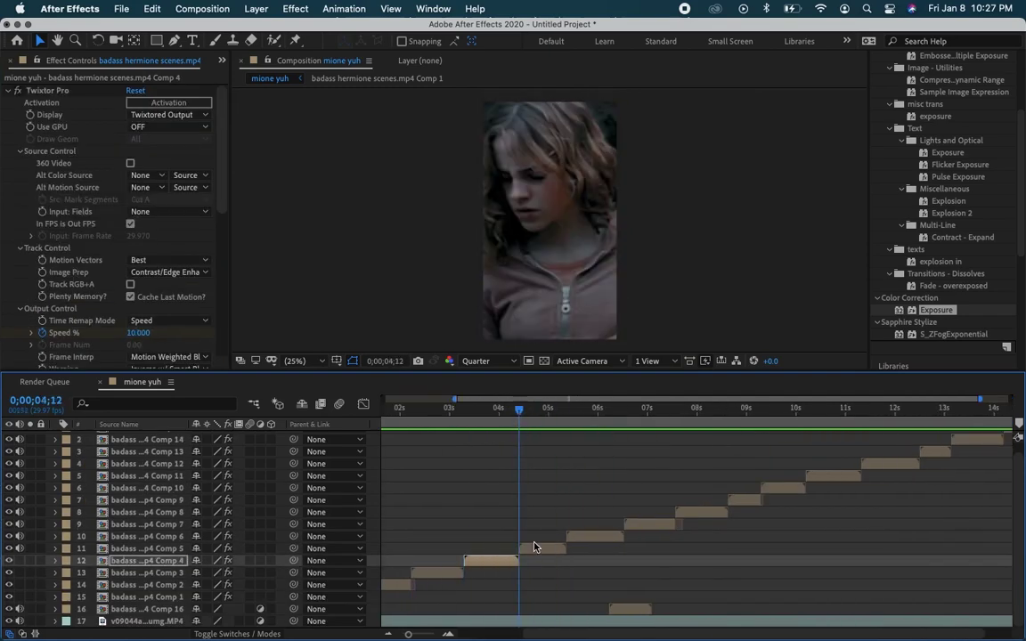
pyautogui.click(581, 538)
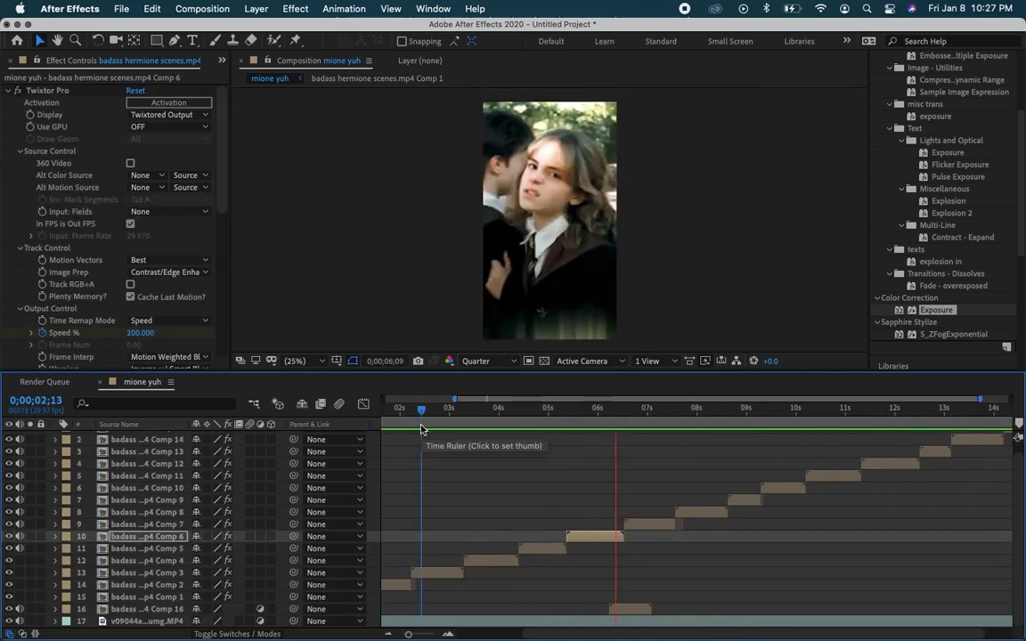
pyautogui.moveTo(422, 429); pyautogui.dragTo(586, 429)
pyautogui.click(594, 609)
pyautogui.click(614, 523)
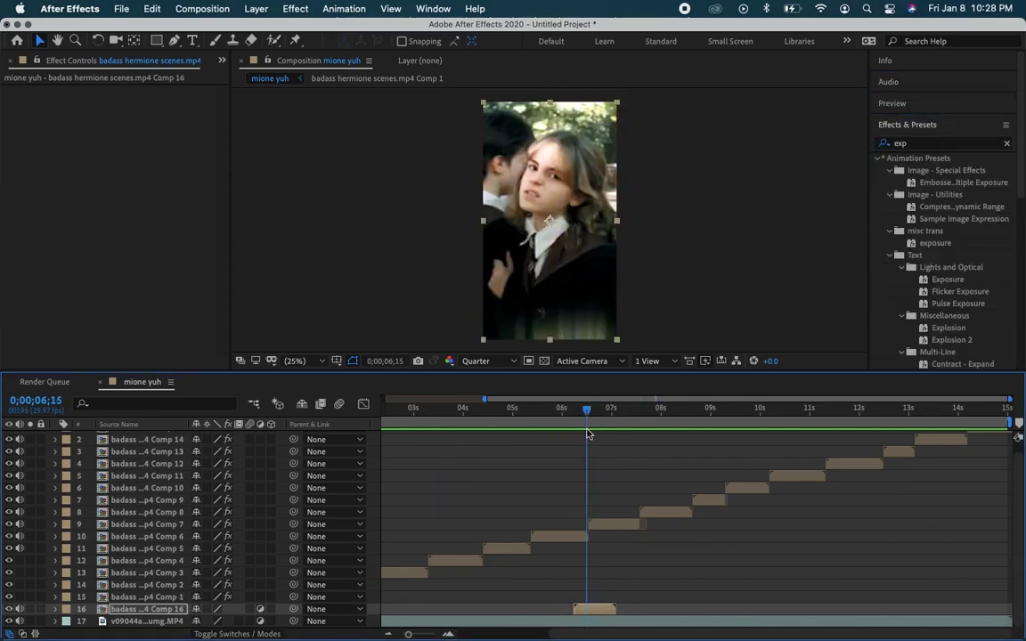
pyautogui.click(559, 424)
pyautogui.click(650, 514)
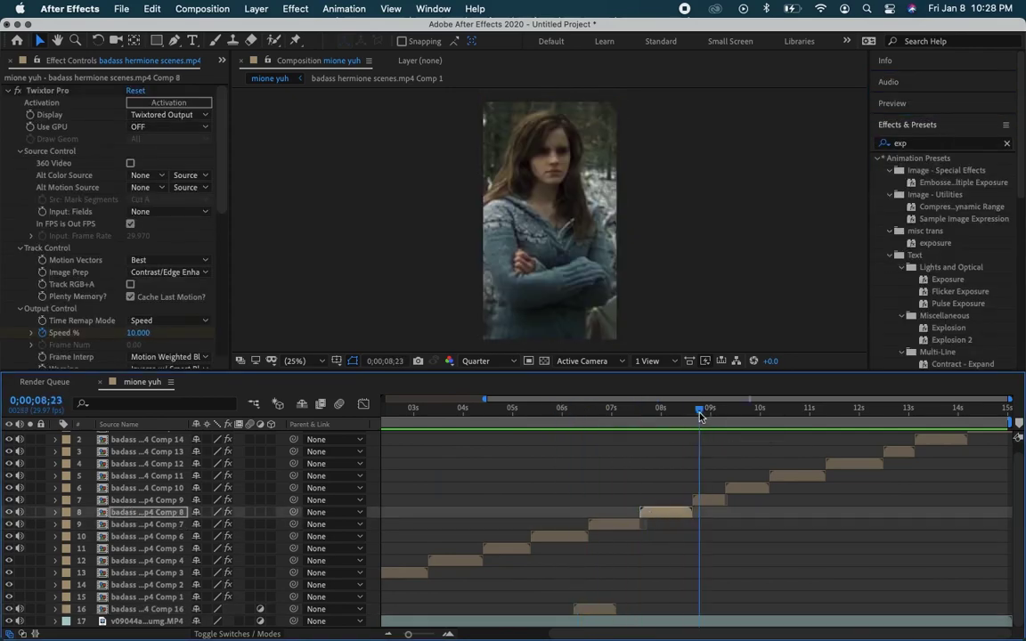
pyautogui.moveTo(700, 415); pyautogui.dragTo(770, 409)
pyautogui.click(779, 478)
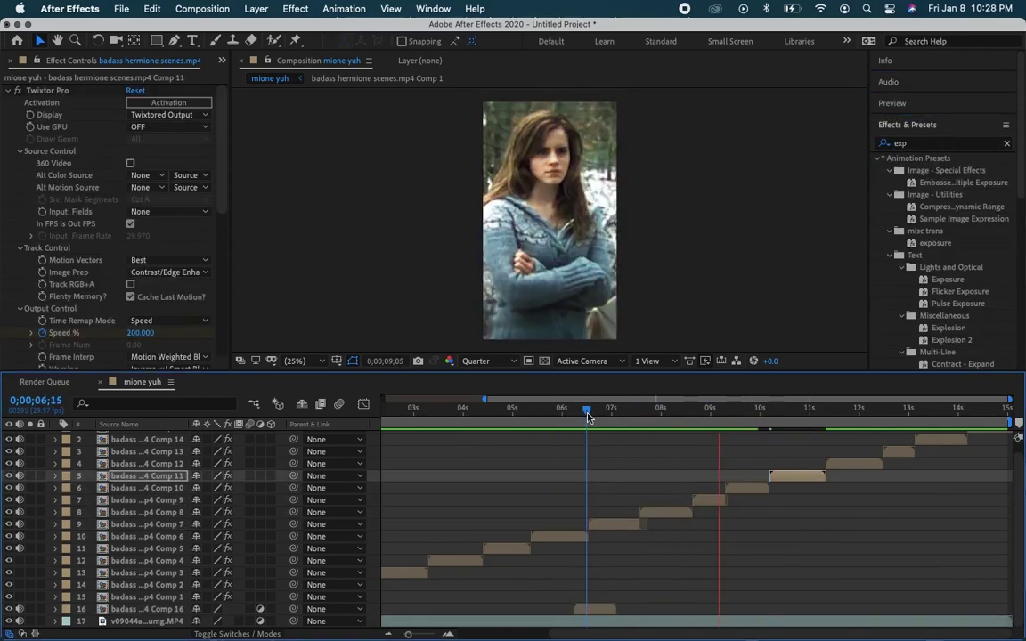
# Step: Reveal Comp 11's Exposure keyframes, jump to the next one, and play back from Comp 12
pyautogui.click(55, 476)
pyautogui.click(30, 561)
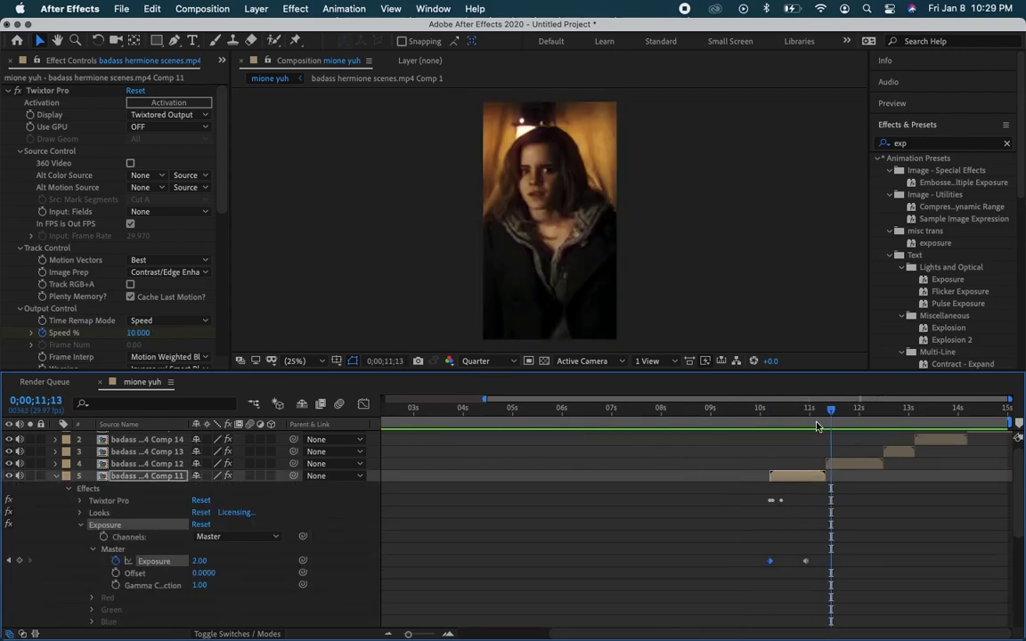
pyautogui.moveTo(723, 427); pyautogui.dragTo(825, 412)
pyautogui.click(844, 466)
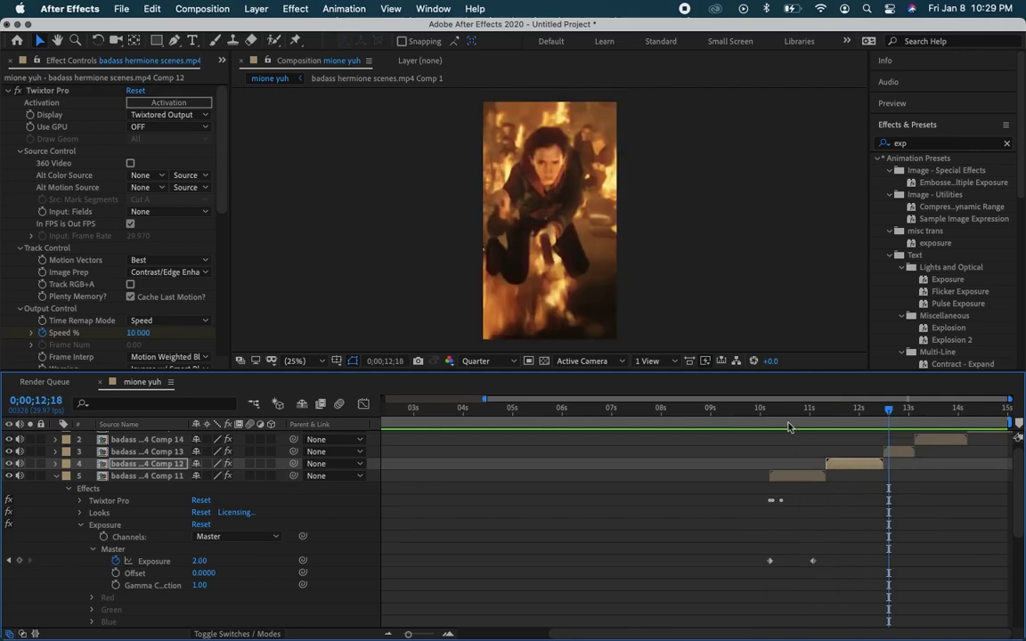
pyautogui.press('space')
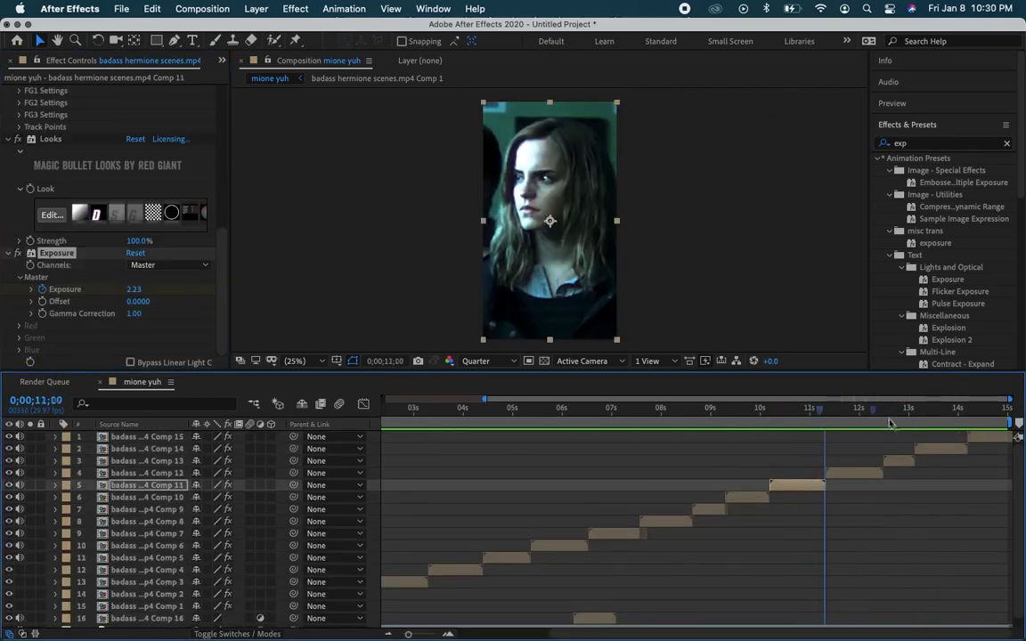
# Step: Reveal and collapse Comp 13's Exposure keyframes around 12;18, then play the edit from the start
pyautogui.click(915, 409)
pyautogui.click(984, 438)
pyautogui.click(888, 417)
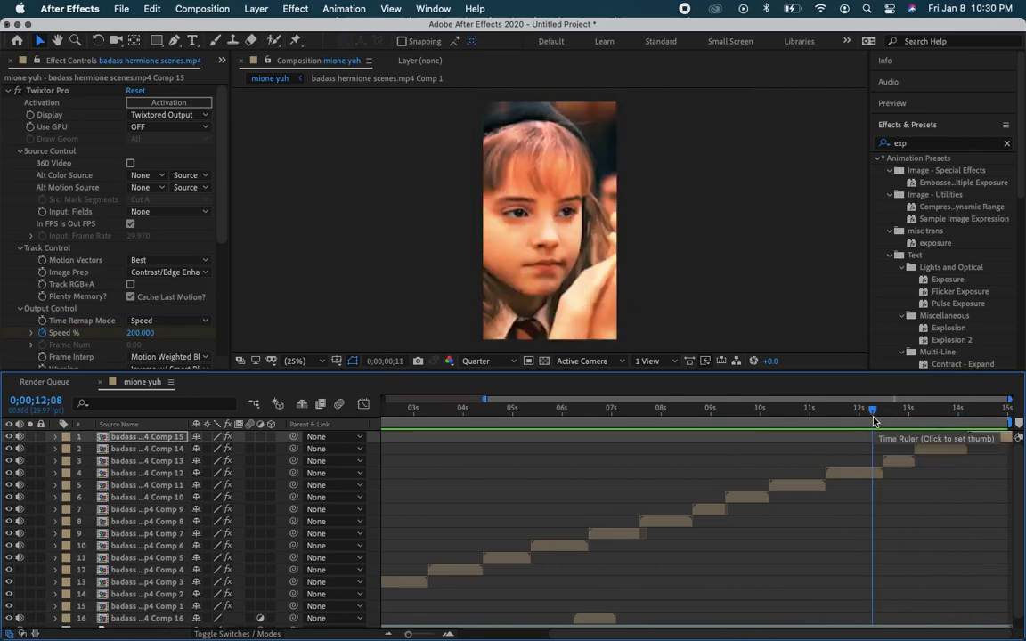
pyautogui.click(54, 461)
pyautogui.click(80, 509)
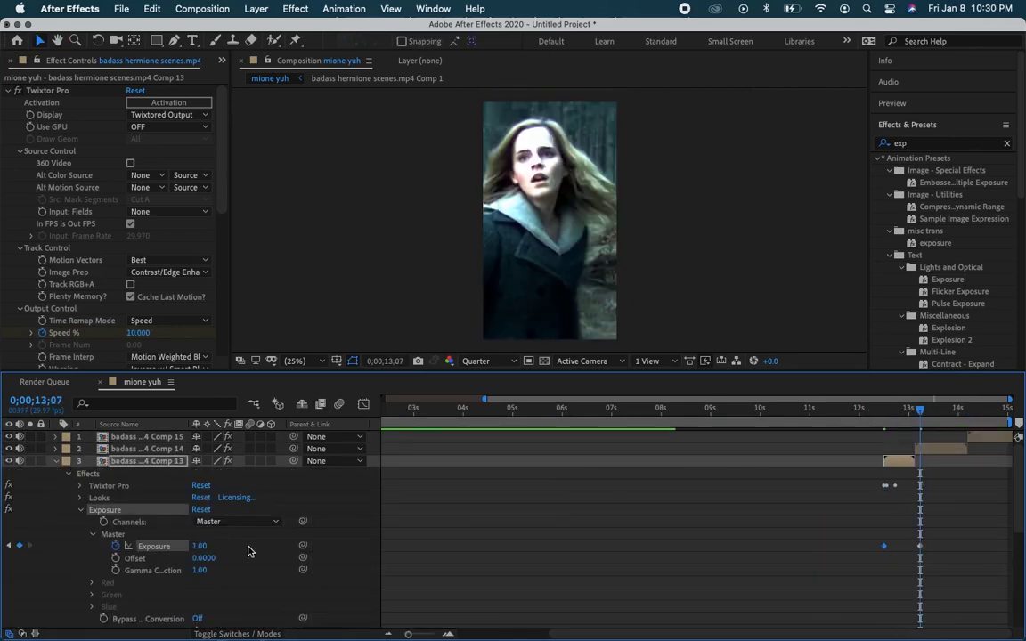
pyautogui.click(54, 461)
pyautogui.press('space')
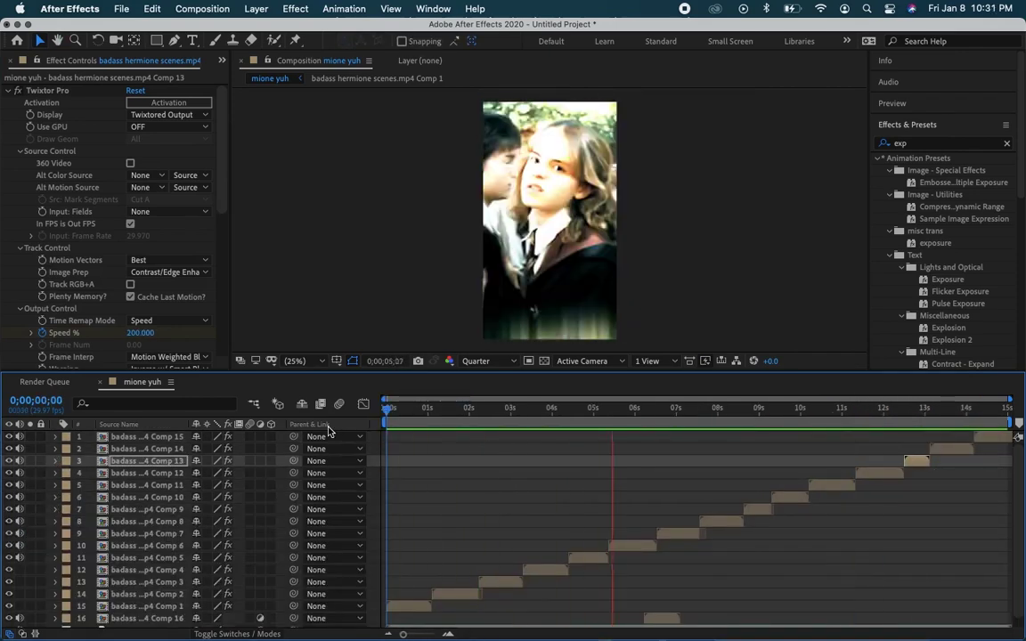
# Step: Search 'sharp' and apply the Sharpen effect to the Comp 1 clip
pyautogui.tripleClick(935, 142)
pyautogui.write('sharp')
pyautogui.click(147, 605)
pyautogui.moveTo(934, 170); pyautogui.dragTo(133, 365)
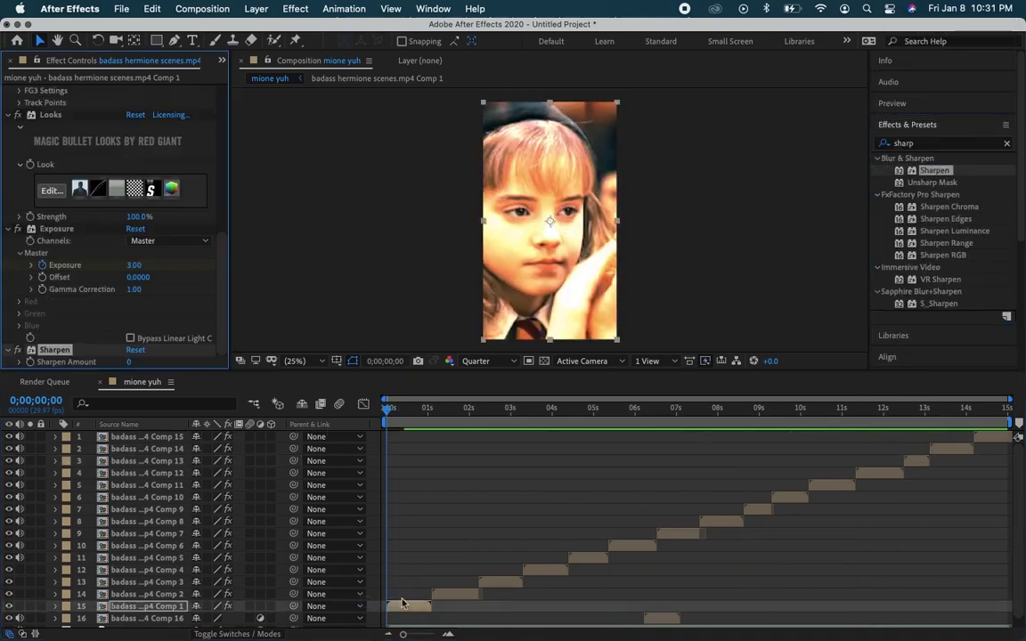
# Step: Show Scale and check it on the Comp 14 through Comp 7 layers
pyautogui.moveTo(388, 606)
pyautogui.mouseDown()
pyautogui.moveTo(679, 540)
pyautogui.moveTo(979, 436)
pyautogui.mouseUp()
pyautogui.press('s')
pyautogui.click(952, 463)
pyautogui.click(915, 463)
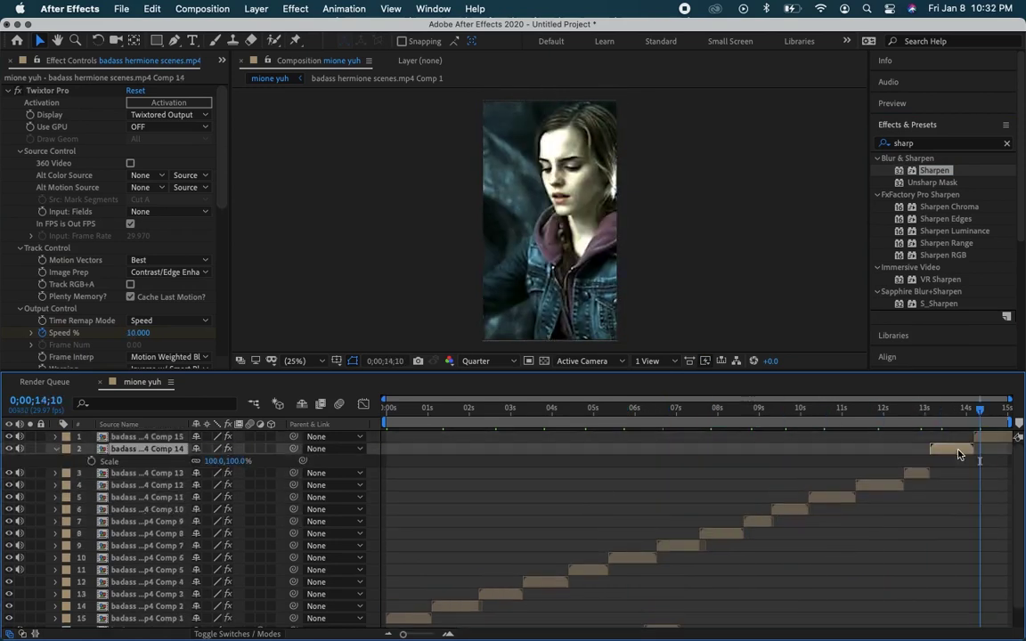
pyautogui.click(882, 473)
pyautogui.click(831, 484)
pyautogui.click(267, 497)
pyautogui.click(276, 509)
pyautogui.click(287, 521)
pyautogui.click(298, 534)
pyautogui.press('s')
# Step: Continue checking Scale down through Comps 6 to 1, then return the time to the start
pyautogui.click(267, 557)
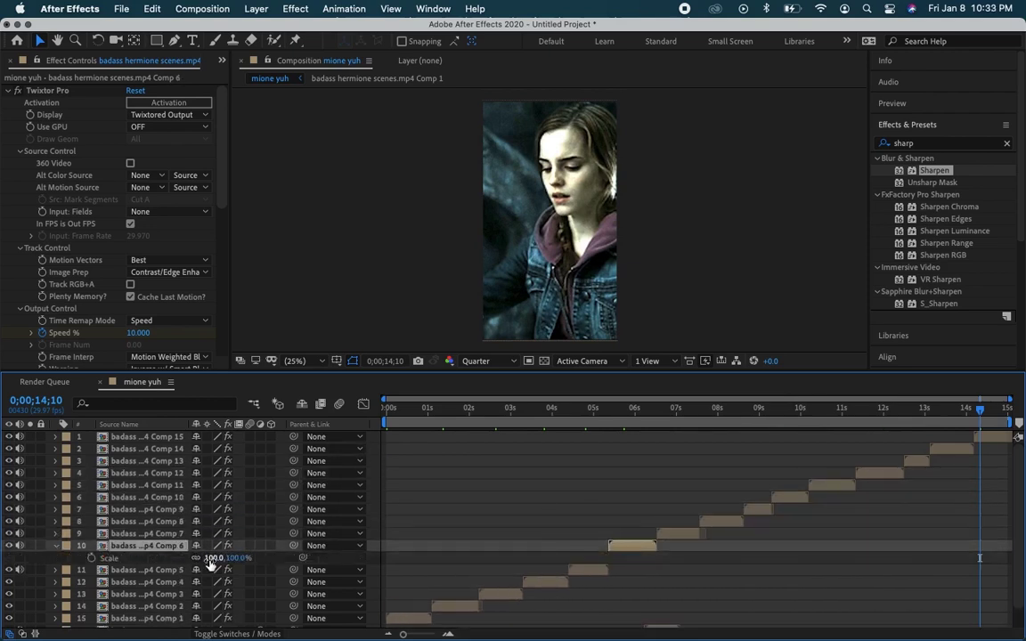
pyautogui.click(584, 558)
pyautogui.click(538, 570)
pyautogui.click(491, 581)
pyautogui.hotkey('ctrl', 'Down')
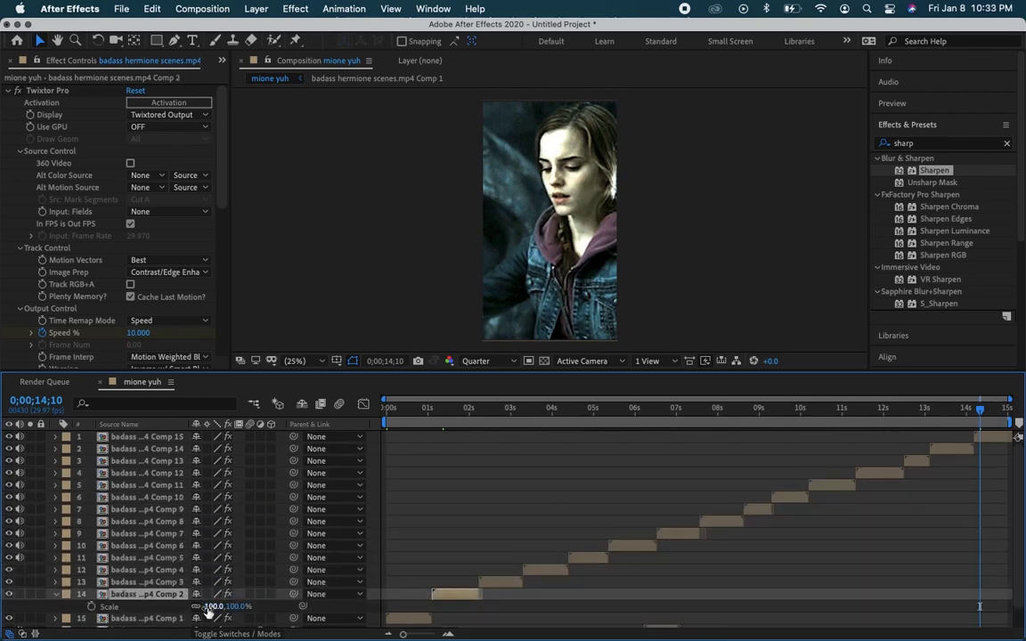
pyautogui.hotkey('ctrl', 'Down')
pyautogui.press('Home')
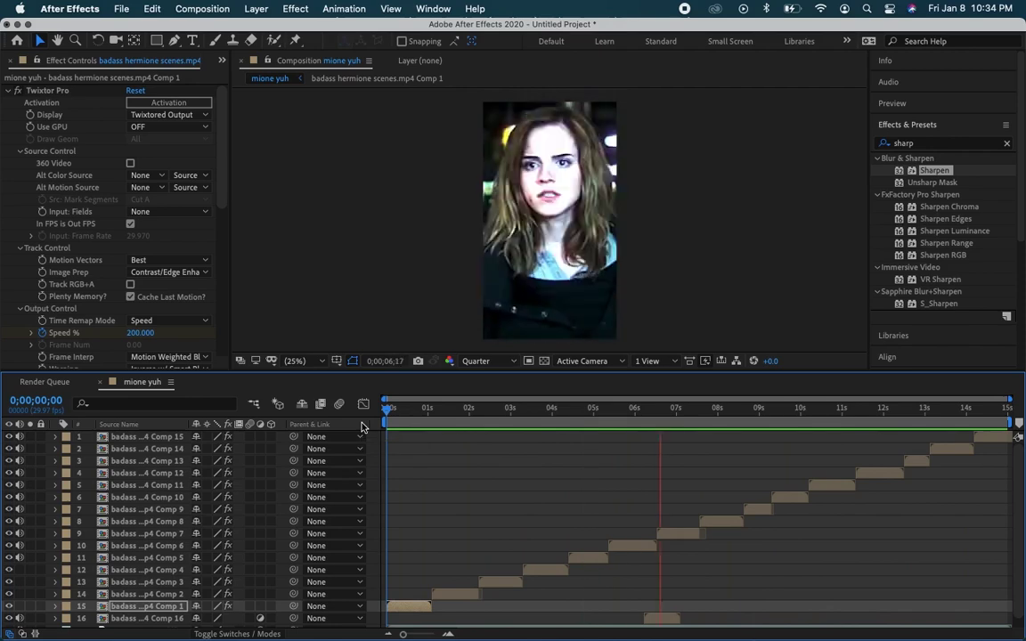
# Step: Create a watermark text layer styled Arial Bold Italic, 18 px, white
pyautogui.hotkey('ctrl', 'v')
pyautogui.hotkey('ctrl', 't')
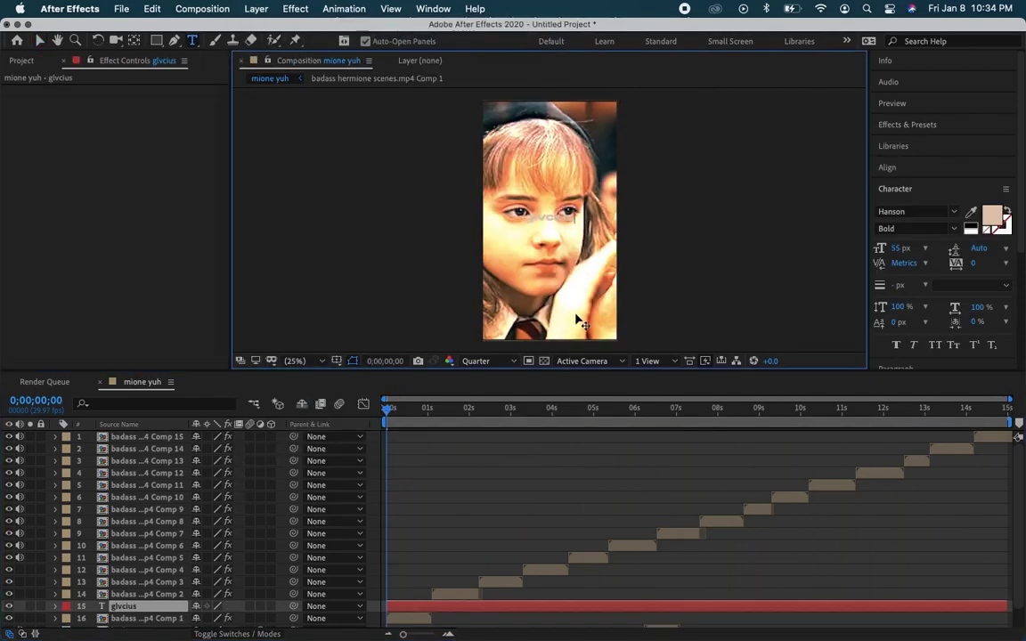
pyautogui.click(944, 211)
pyautogui.click(926, 329)
pyautogui.click(917, 248)
pyautogui.click(906, 321)
pyautogui.click(991, 214)
pyautogui.press('Escape')
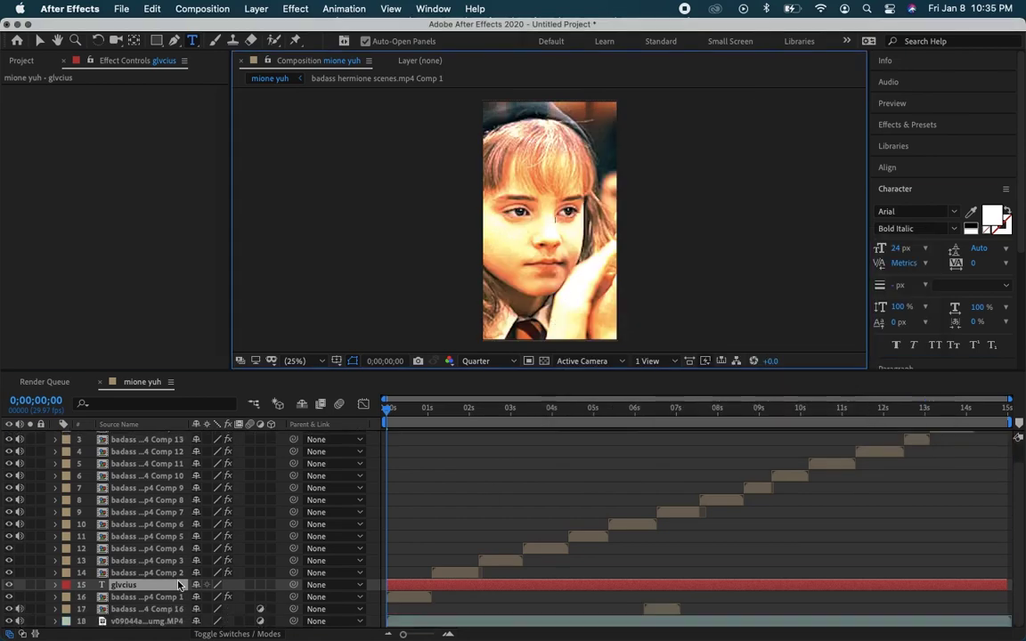
# Step: Move the watermark layer to the top of the stack and preview the edit from the start
pyautogui.hotkey('ctrl', 'shift', ']')
pyautogui.click(39, 41)
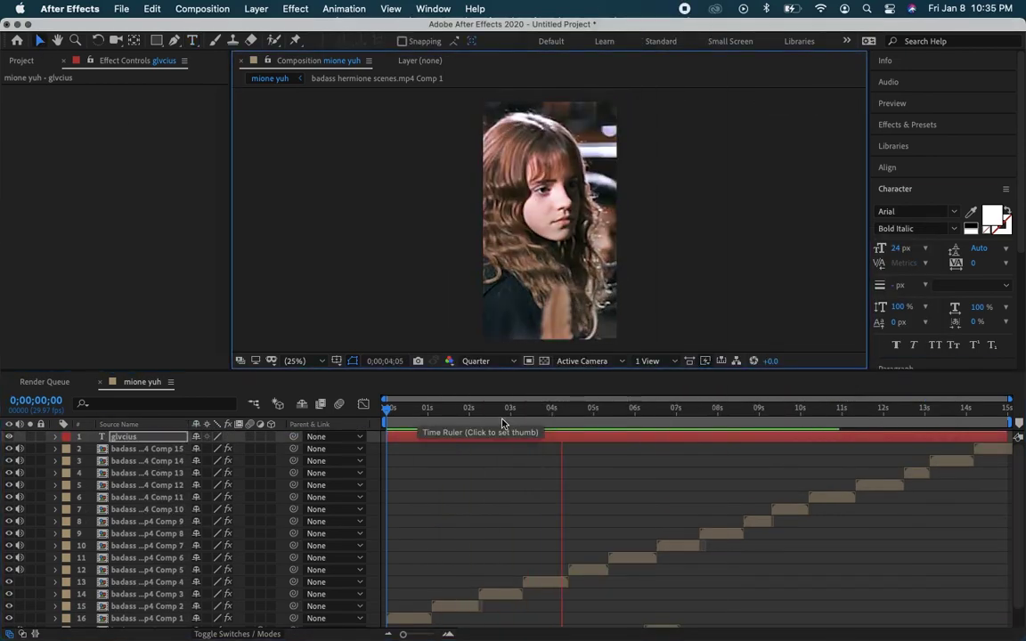
pyautogui.press('v')
pyautogui.press('space')
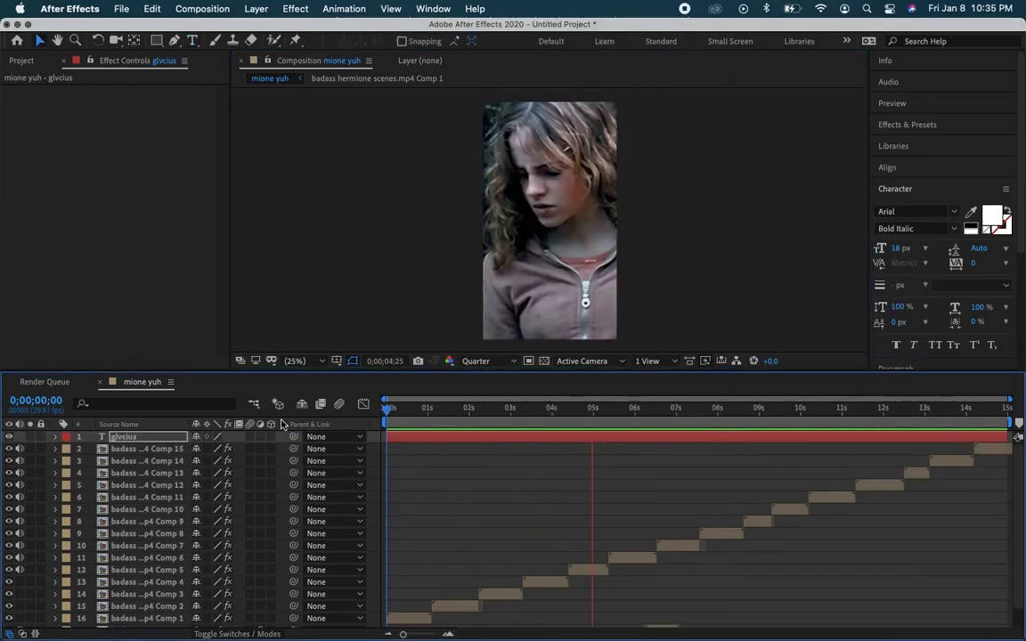